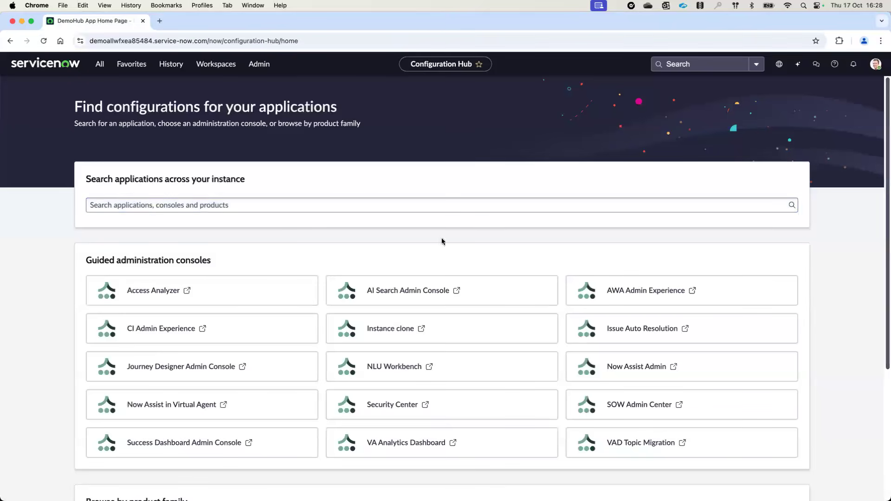
Open the SOW Admin Center from the guided administration consoles
{"action": "scroll", "coordinate": [299, 389], "scroll_direction": "down", "scroll_amount": 2}
{"action": "scroll", "coordinate": [300, 391], "scroll_direction": "down", "scroll_amount": 1}
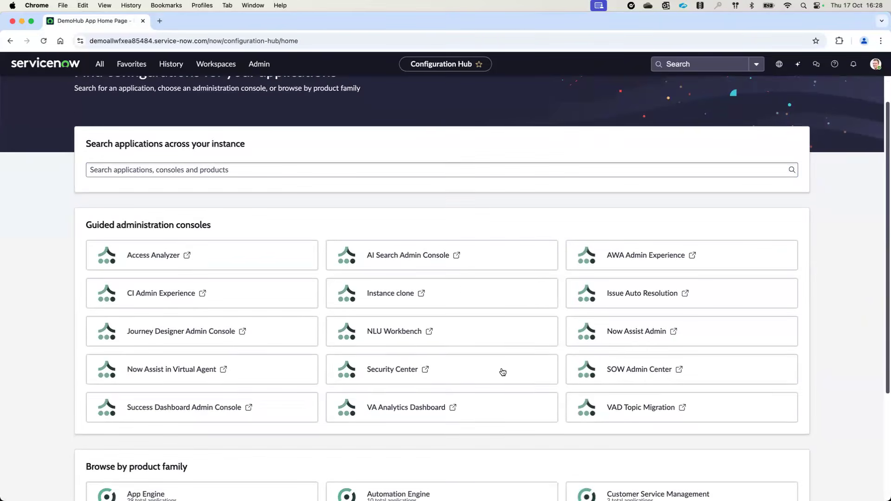
{"action": "left_click", "coordinate": [632, 374]}
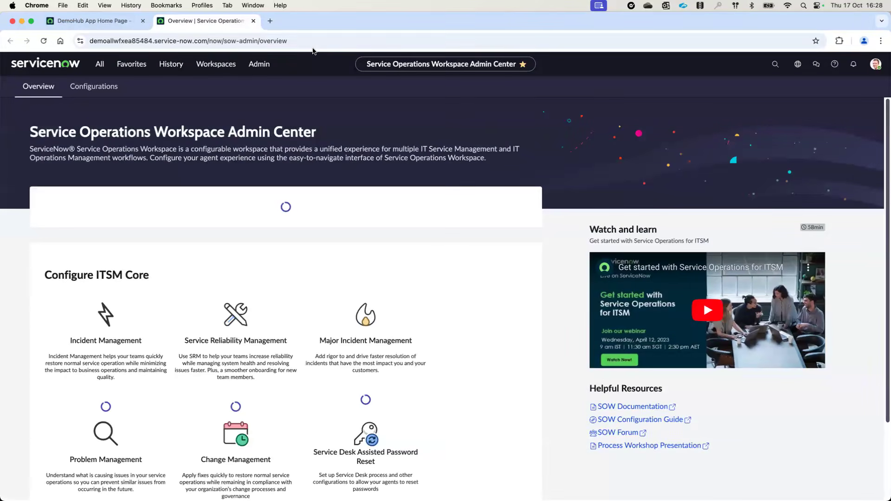
Open the Problem Management configuration from the Configure ITSM Core section
{"action": "scroll", "coordinate": [464, 348], "scroll_direction": "down", "scroll_amount": 1}
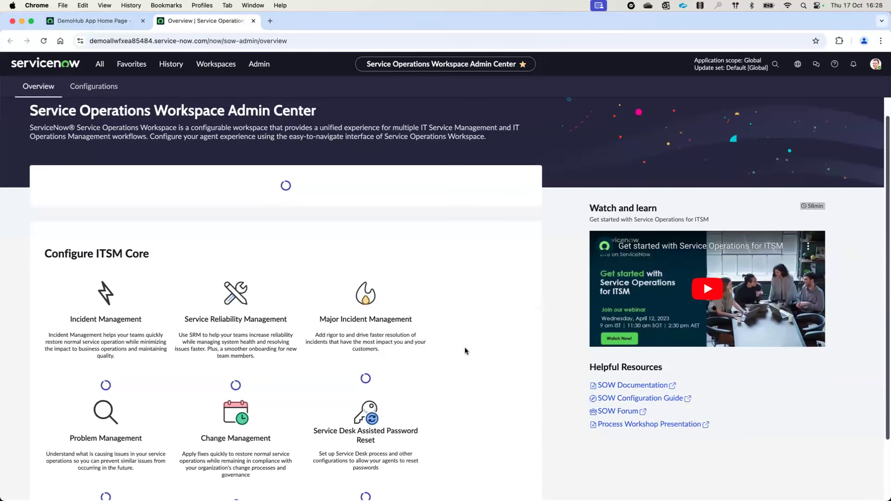
{"action": "scroll", "coordinate": [27, 371], "scroll_direction": "down", "scroll_amount": 1}
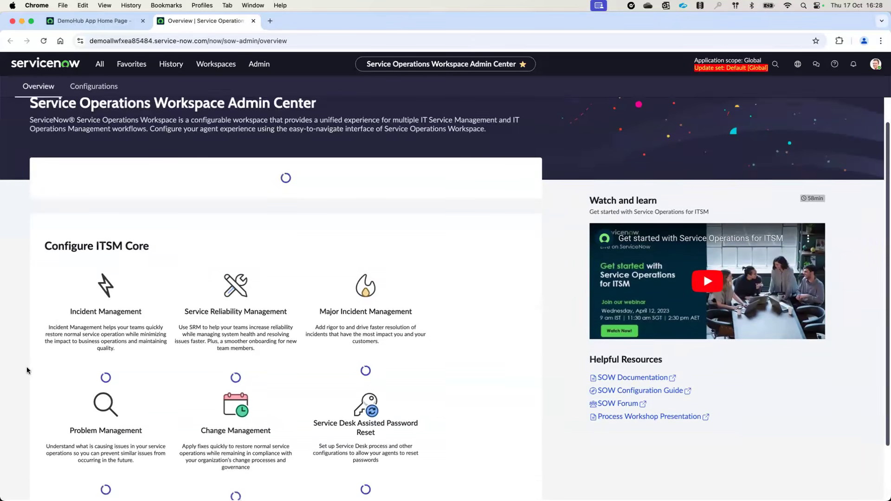
{"action": "scroll", "coordinate": [32, 370], "scroll_direction": "down", "scroll_amount": 2}
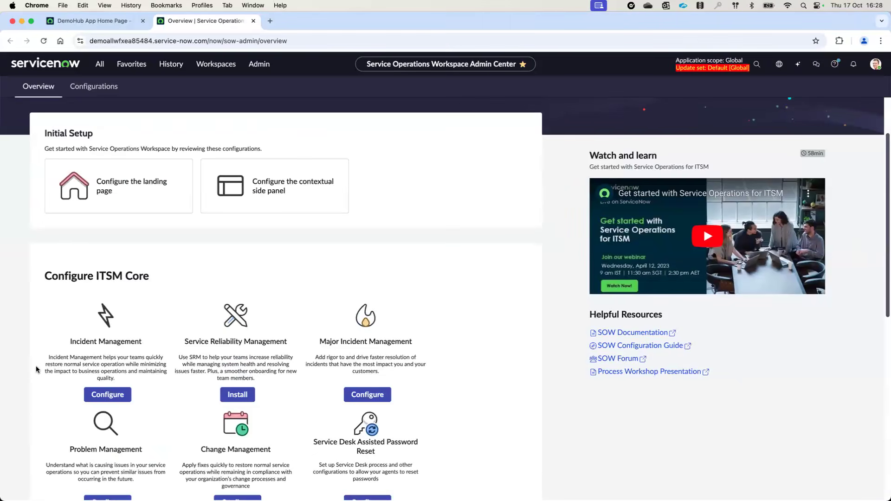
{"action": "scroll", "coordinate": [35, 366], "scroll_direction": "down", "scroll_amount": 2}
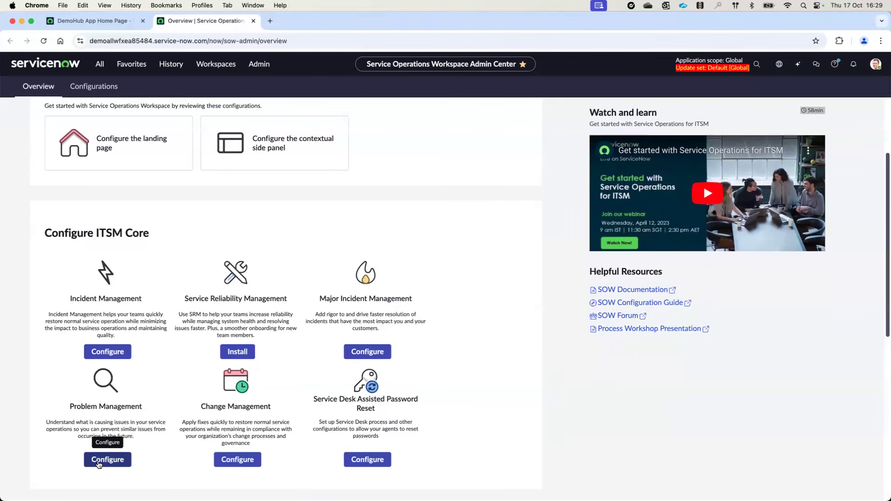
{"action": "left_click", "coordinate": [99, 462]}
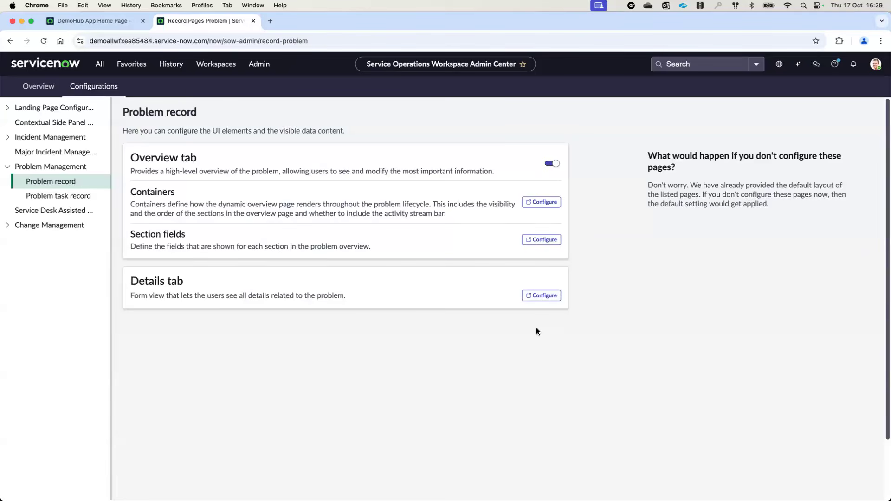
Open the problem record's Details form in Form Builder, inspect the two-column merged section and its flagged fields, and close the form
{"action": "left_click", "coordinate": [541, 302]}
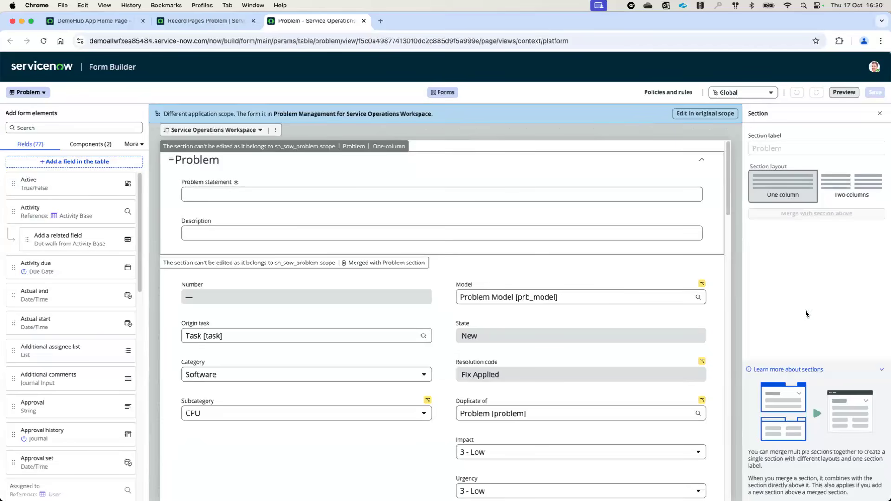
{"action": "left_click", "coordinate": [578, 297]}
{"action": "left_click", "coordinate": [704, 283]}
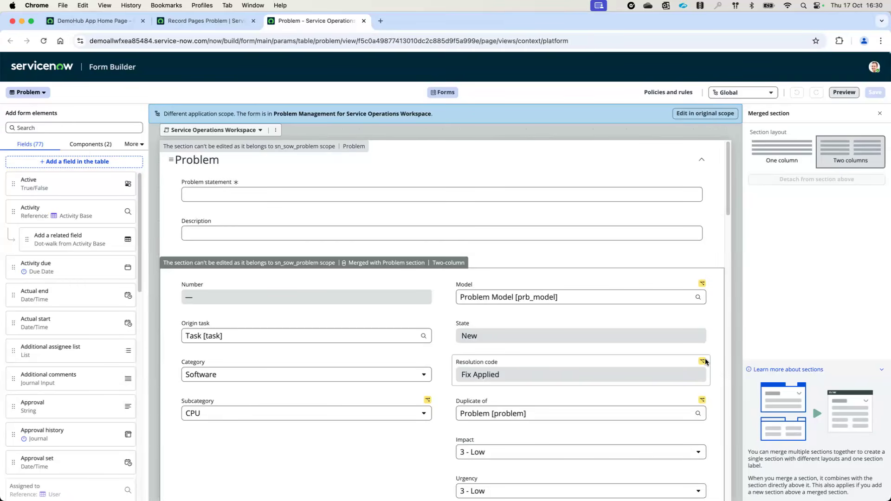
{"action": "mouse_move", "coordinate": [703, 402]}
{"action": "mouse_move", "coordinate": [704, 286]}
{"action": "scroll", "coordinate": [426, 443], "scroll_direction": "down", "scroll_amount": 1}
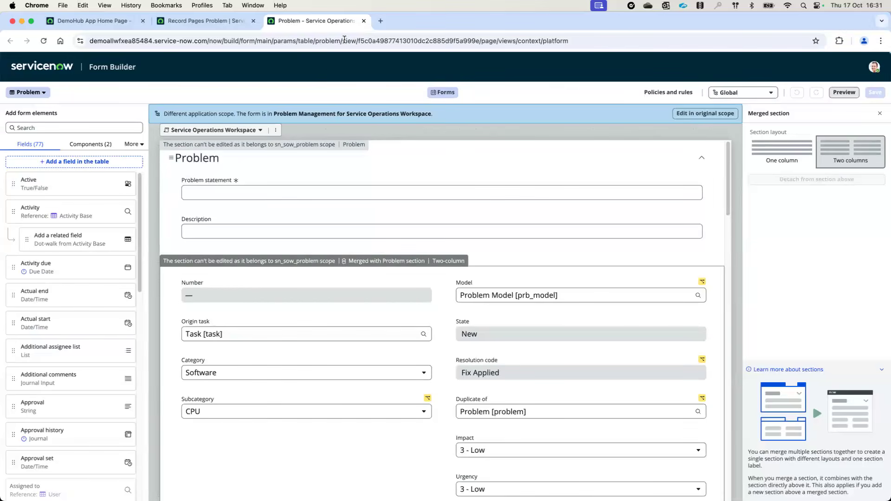
{"action": "left_click", "coordinate": [364, 20]}
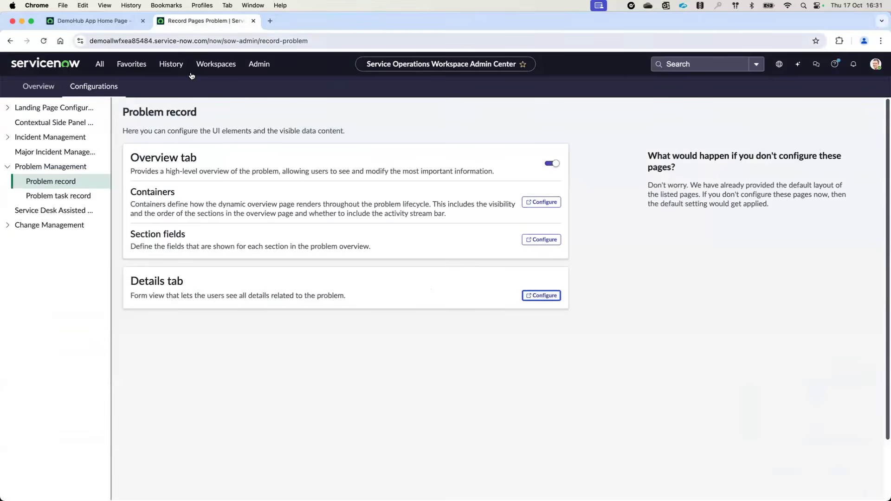
View the Details form configuration of the problem task record, and return to the Configuration Hub by closing the form and admin center
{"action": "left_click", "coordinate": [57, 196]}
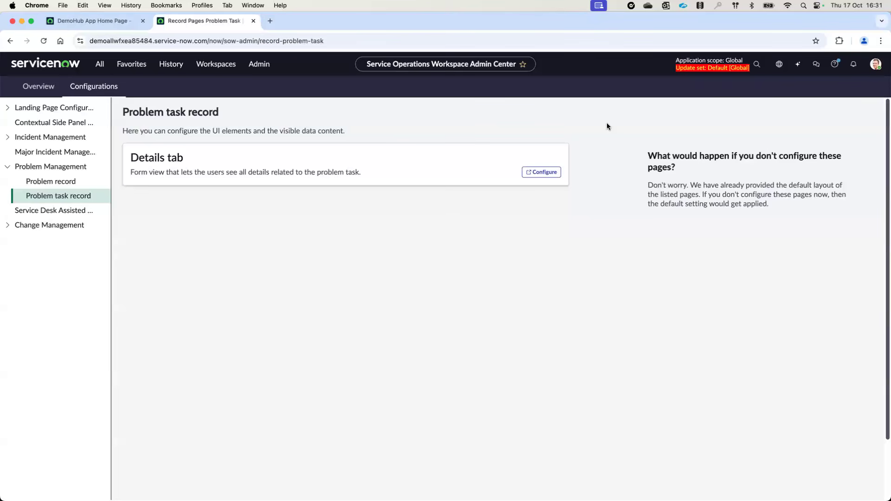
{"action": "left_click", "coordinate": [542, 172]}
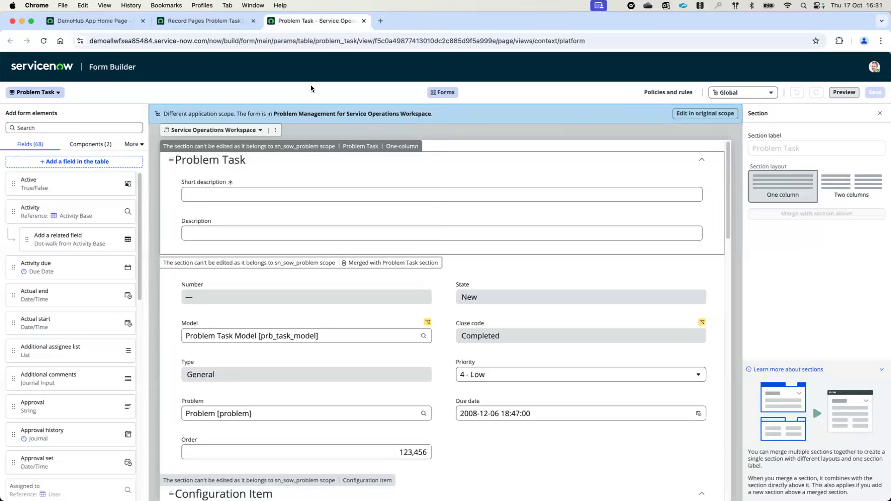
{"action": "left_click", "coordinate": [364, 21]}
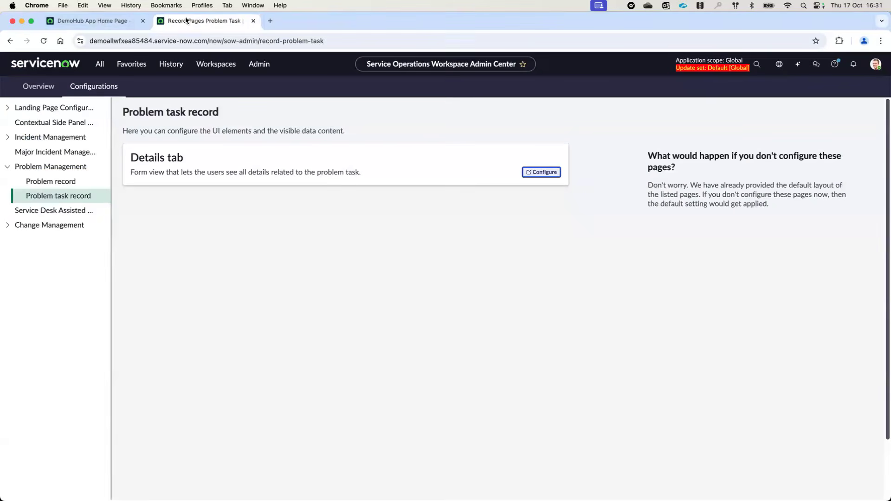
{"action": "left_click", "coordinate": [254, 21]}
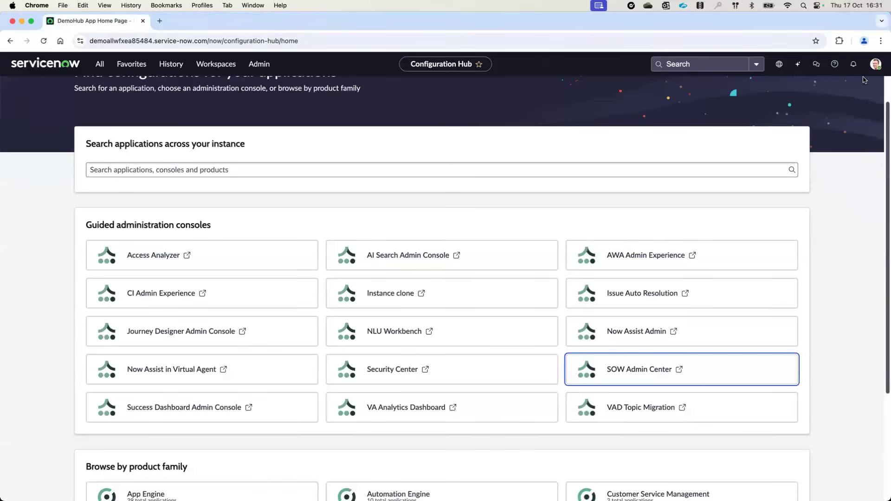
Find the Problem Coordinator A account by searching for "problem" and impersonate it
{"action": "left_click", "coordinate": [876, 70]}
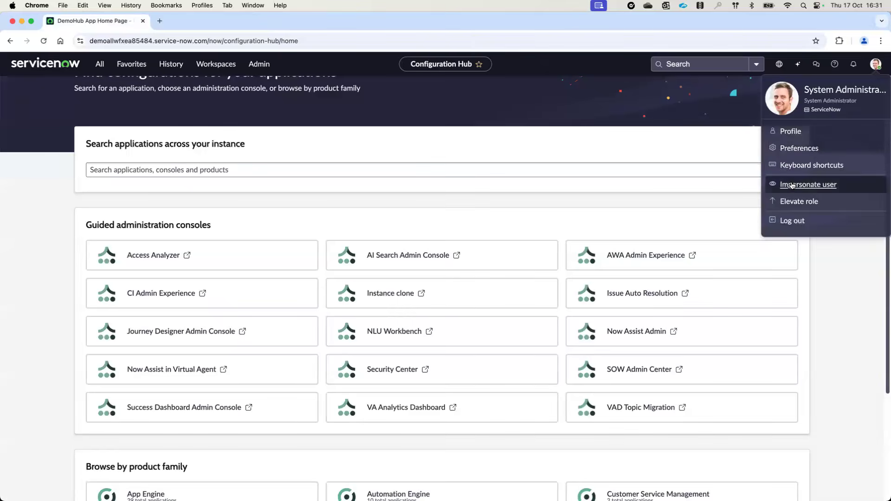
{"action": "left_click", "coordinate": [806, 184]}
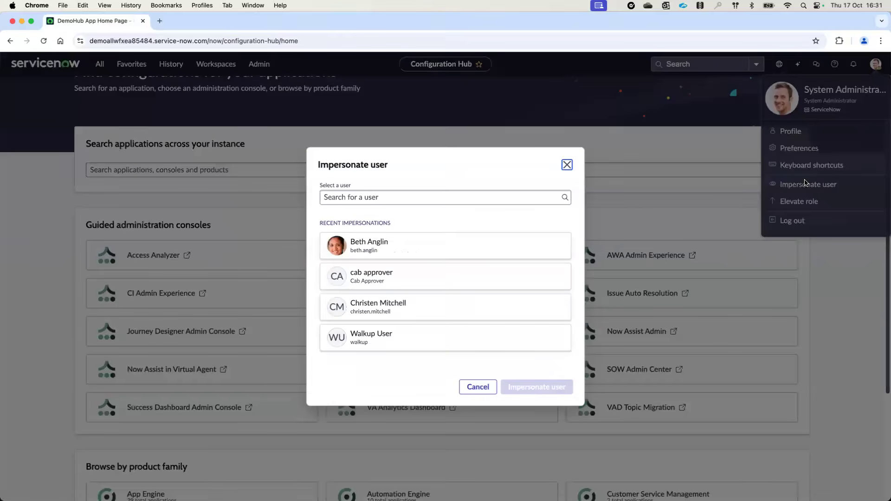
{"action": "left_click", "coordinate": [366, 197]}
{"action": "type", "text": "probloem i"}
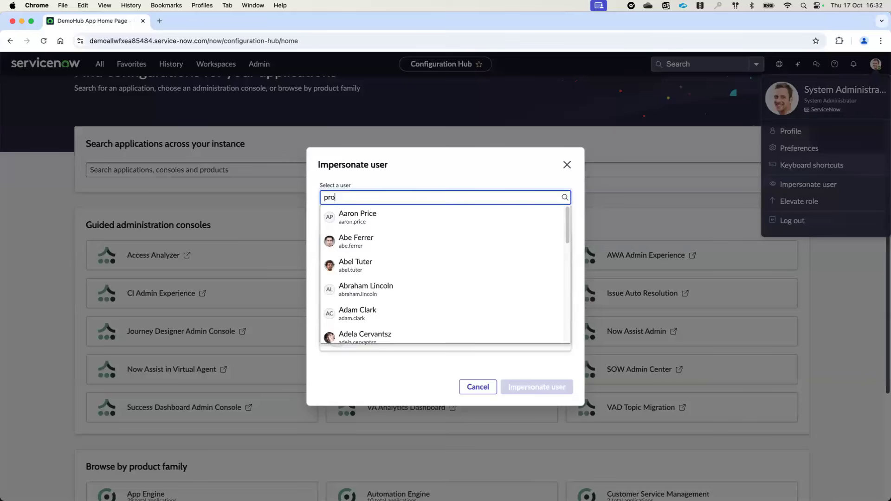
{"action": "key", "text": "BackSpace"}
{"action": "key", "text": "BackSpace"}
{"action": "key", "text": "BackSpace"}
{"action": "key", "text": "BackSpace"}
{"action": "key", "text": "BackSpace"}
{"action": "type", "text": "em"}
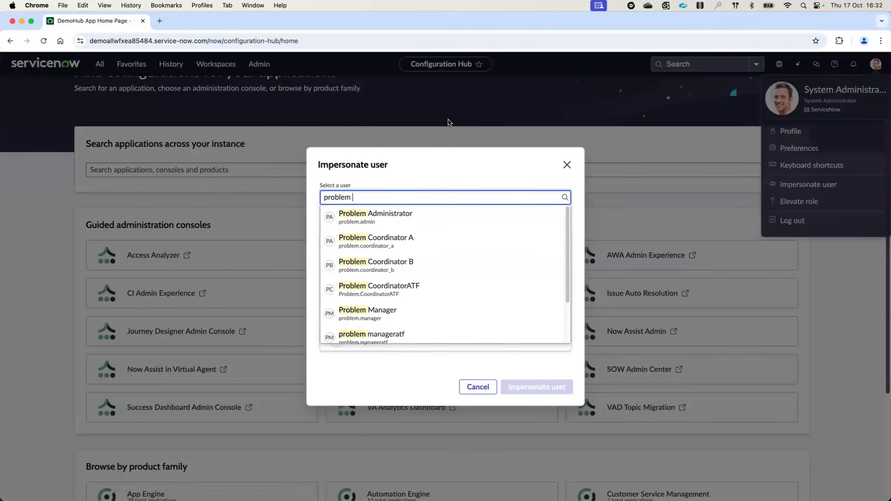
{"action": "key", "text": "Down"}
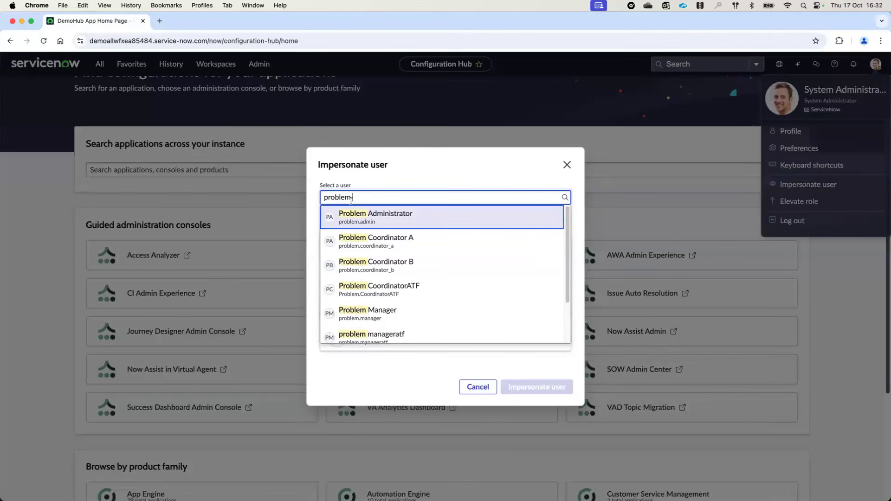
{"action": "left_click", "coordinate": [366, 242]}
{"action": "left_click", "coordinate": [525, 391]}
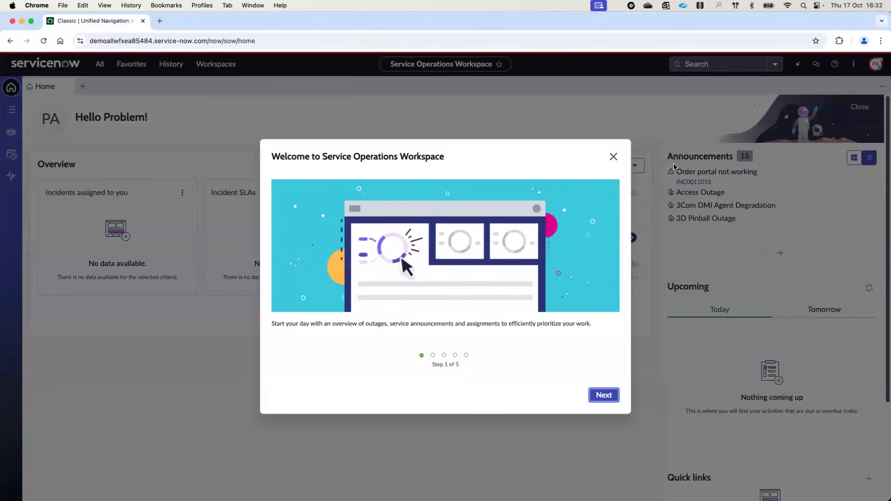
Go through all five steps of the Service Operations Workspace welcome tour and finish it
{"action": "left_click", "coordinate": [603, 396]}
{"action": "left_click", "coordinate": [603, 396]}
{"action": "left_click", "coordinate": [603, 396]}
{"action": "left_click", "coordinate": [602, 395]}
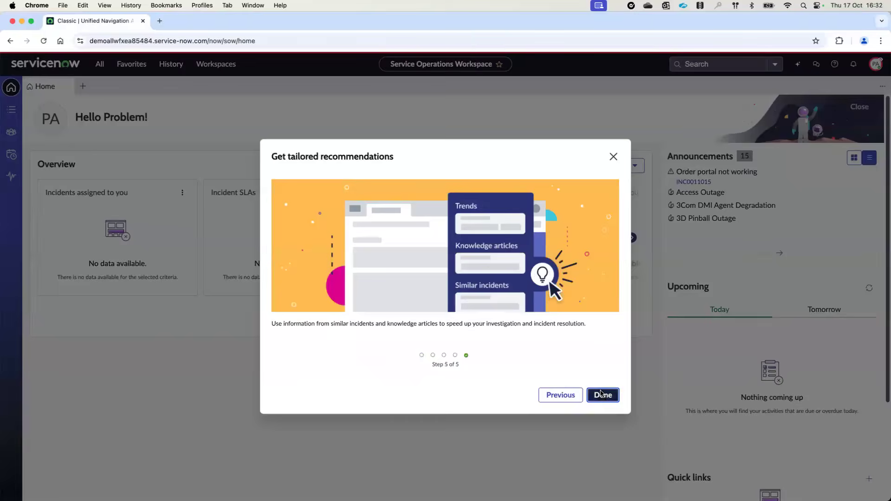
{"action": "left_click", "coordinate": [602, 395]}
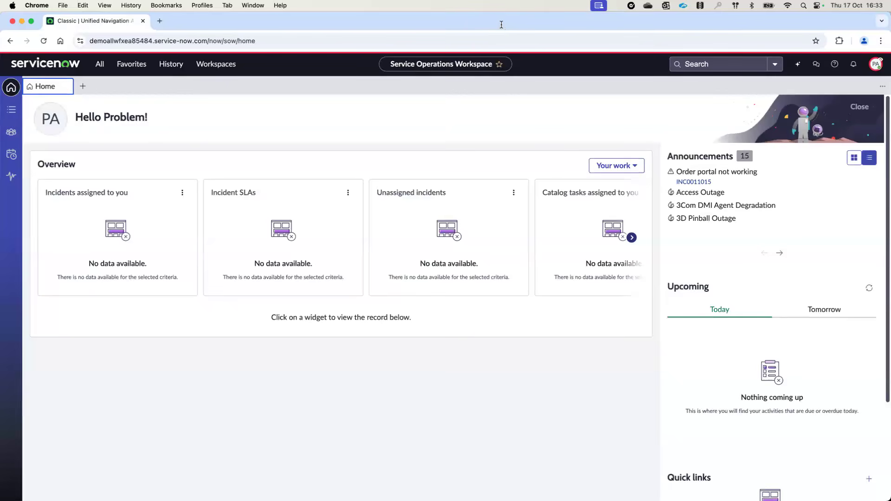
{"action": "left_click", "coordinate": [311, 117]}
{"action": "scroll", "coordinate": [56, 279], "scroll_direction": "down", "scroll_amount": 1}
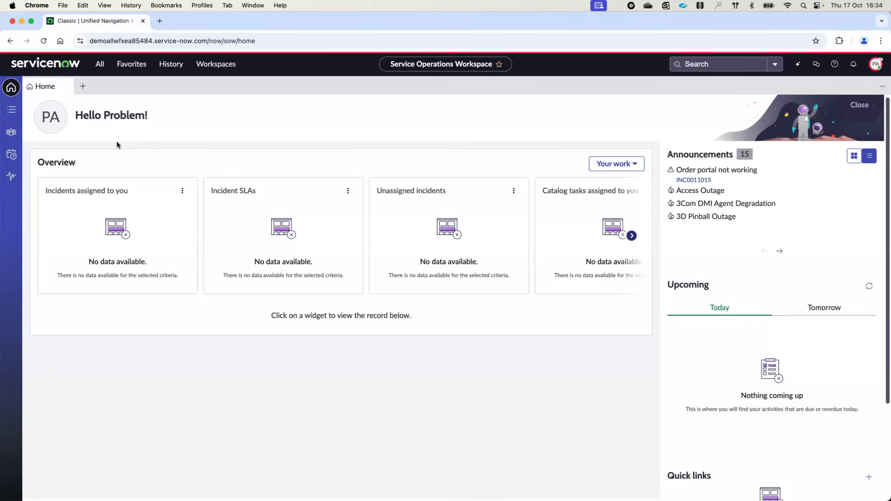
Open the workspace lists and collapse the Interactions, Requests, Catalog tasks, Incidents and Major Incidents groups
{"action": "left_click", "coordinate": [12, 109]}
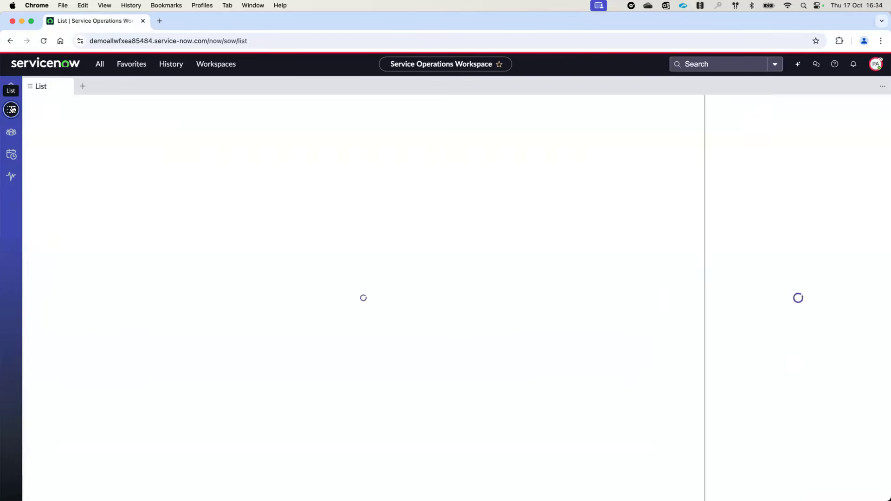
{"action": "left_click", "coordinate": [38, 132]}
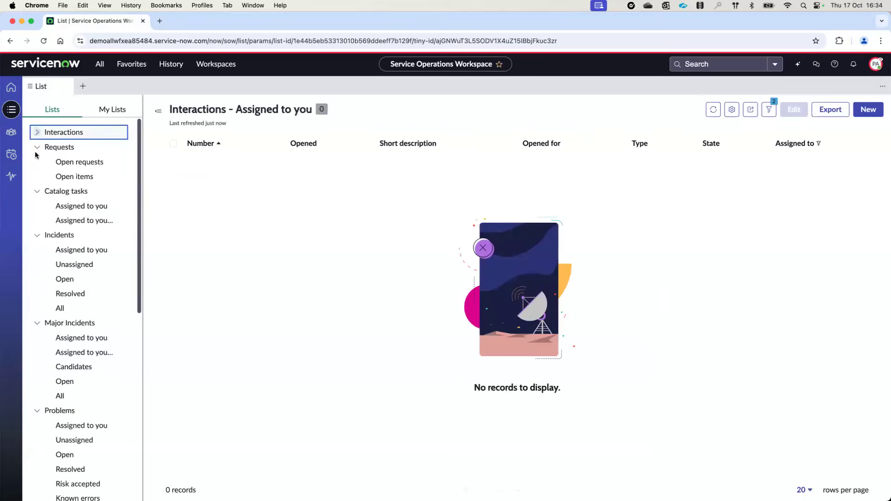
{"action": "left_click", "coordinate": [36, 147]}
{"action": "left_click", "coordinate": [38, 162]}
{"action": "left_click", "coordinate": [37, 177]}
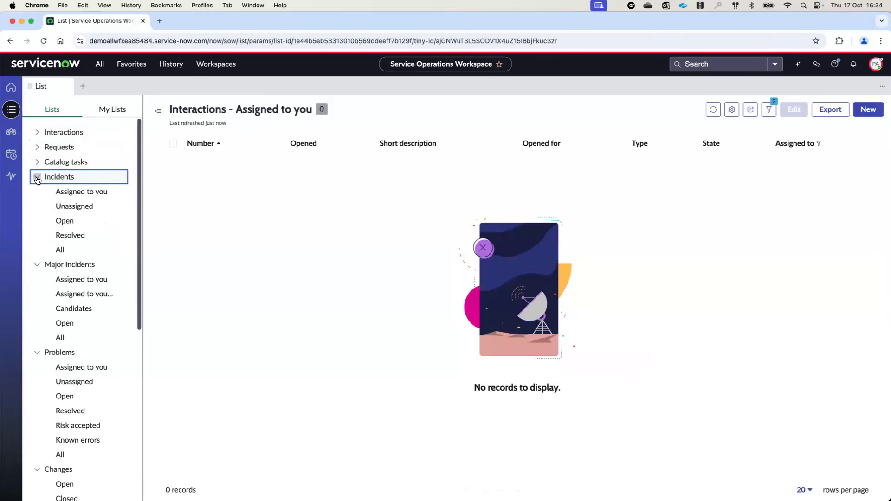
{"action": "left_click", "coordinate": [38, 193]}
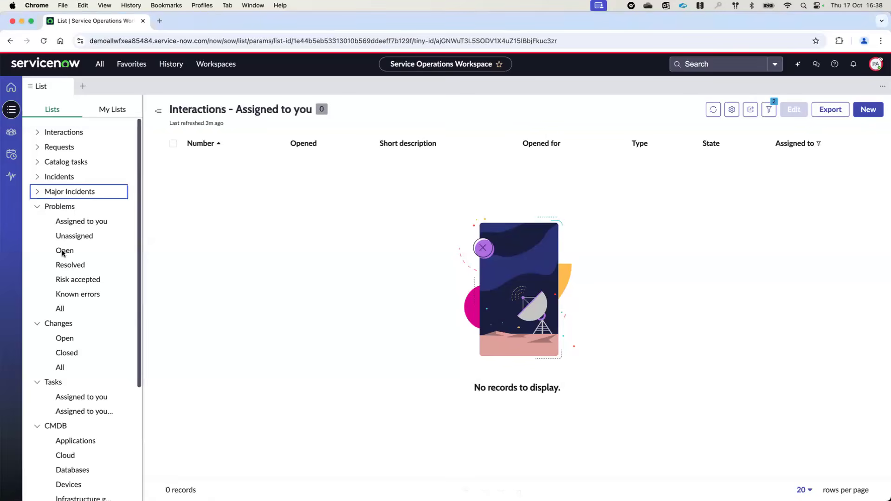
View the "Unable to send or receive emails." record from the open problems and return to the list
{"action": "left_click", "coordinate": [62, 251]}
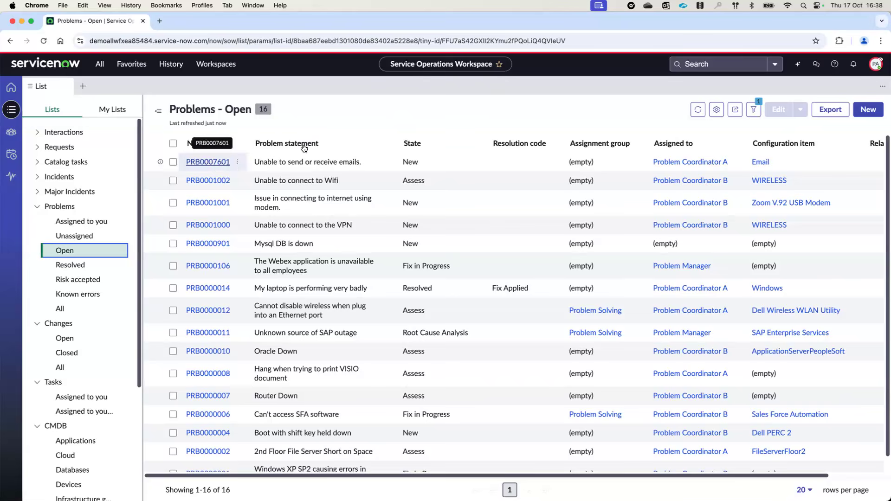
{"action": "left_click", "coordinate": [213, 164]}
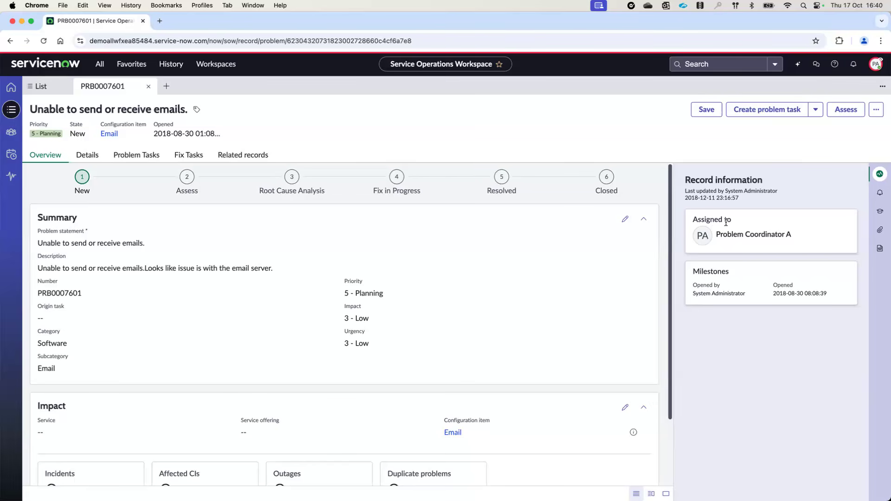
{"action": "left_click", "coordinate": [39, 86]}
Create a problem from the open major incident "Order portal not working"
{"action": "left_click", "coordinate": [43, 193]}
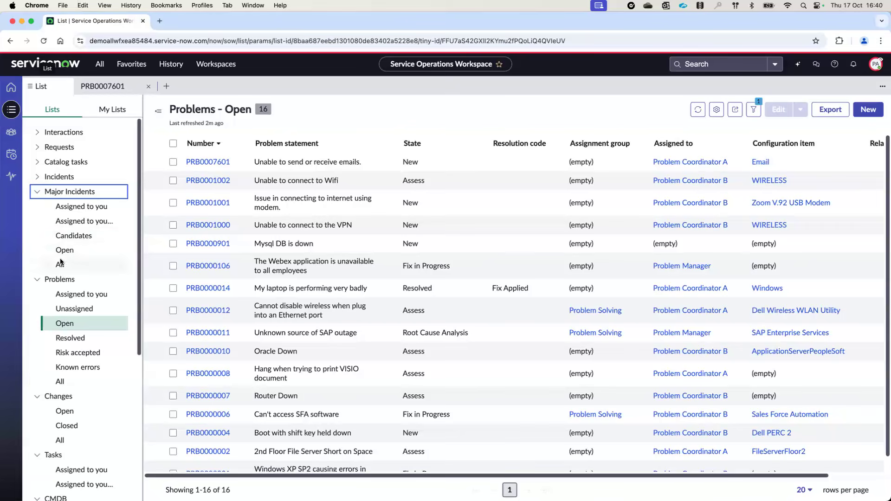
{"action": "left_click", "coordinate": [60, 256]}
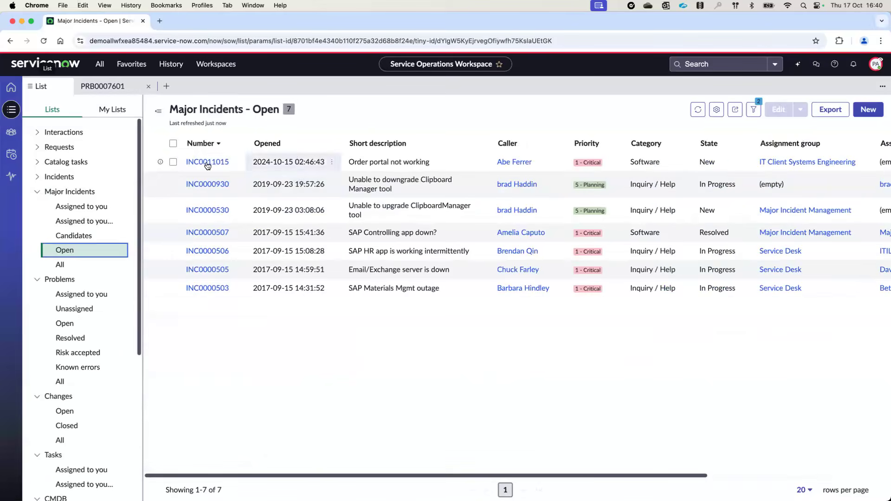
{"action": "left_click", "coordinate": [207, 162]}
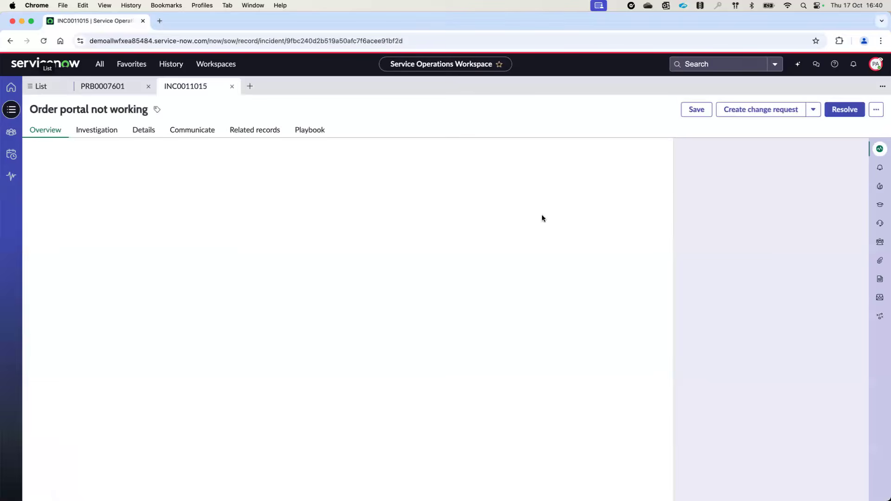
{"action": "left_click", "coordinate": [813, 110]}
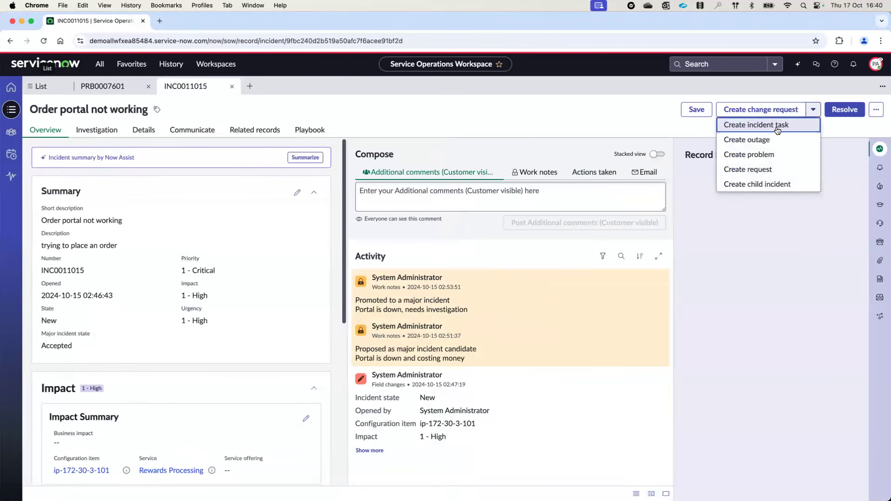
{"action": "left_click", "coordinate": [739, 156]}
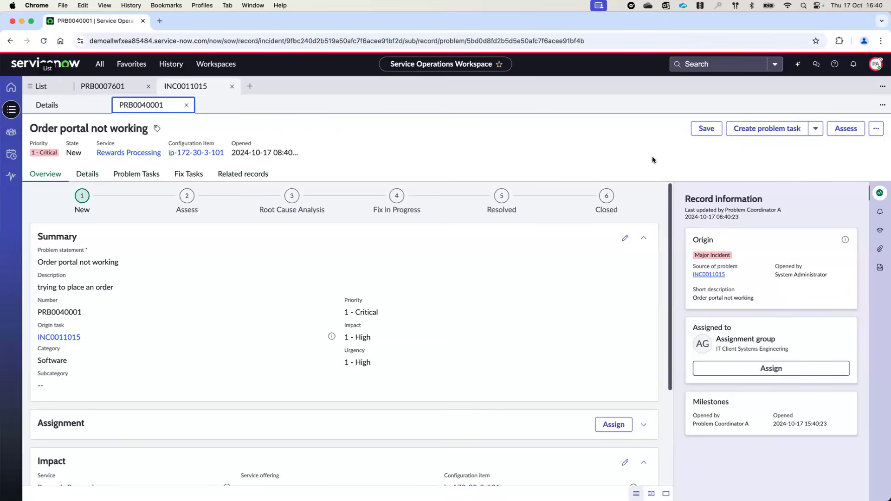
Preview the problem's originating major incident, open its record, dismiss the notification there, and return to the problem
{"action": "left_click", "coordinate": [846, 240]}
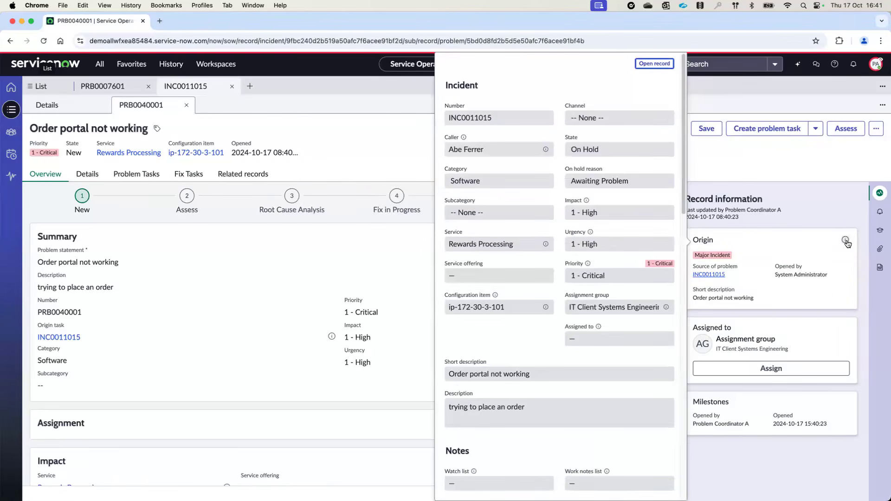
{"action": "left_click", "coordinate": [815, 195]}
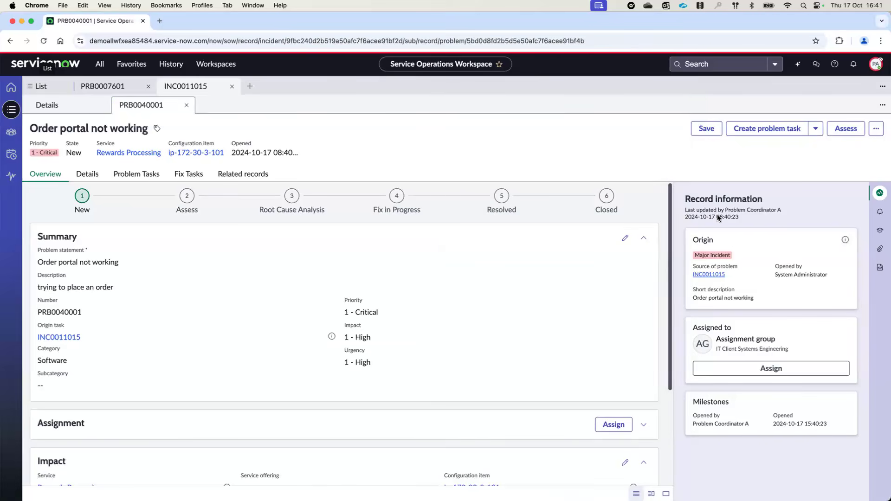
{"action": "left_click", "coordinate": [704, 276]}
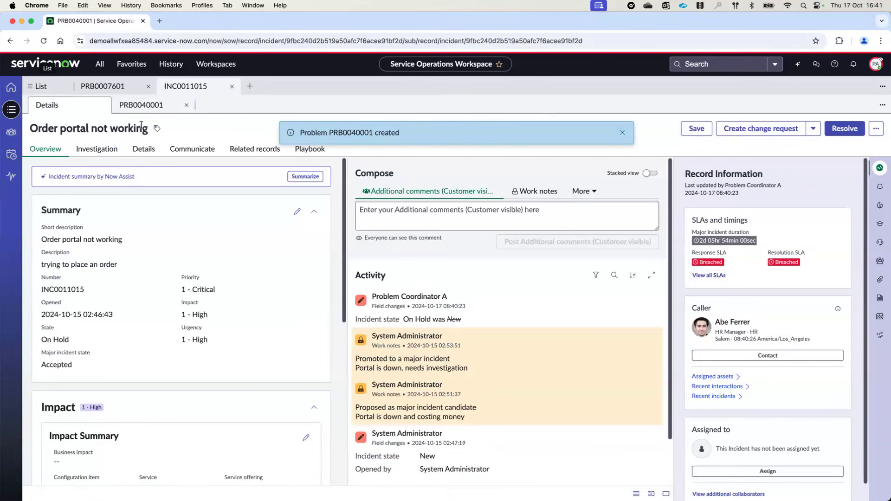
{"action": "left_click", "coordinate": [623, 136]}
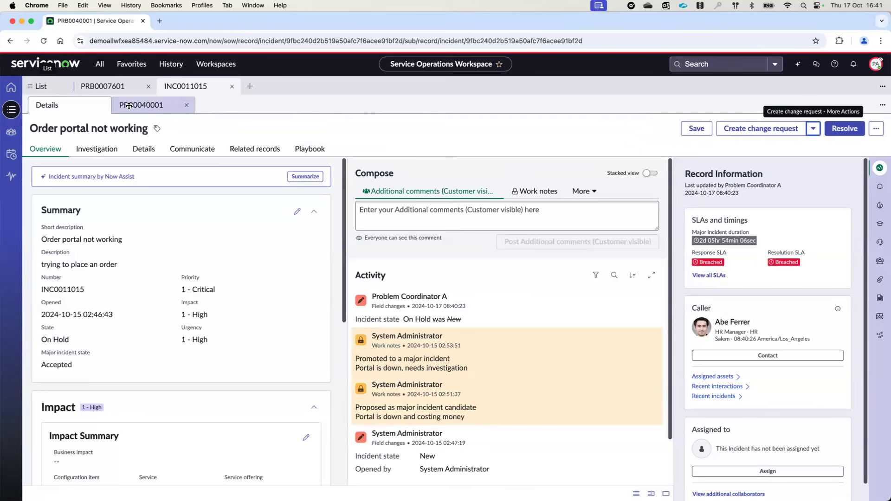
{"action": "left_click", "coordinate": [139, 106]}
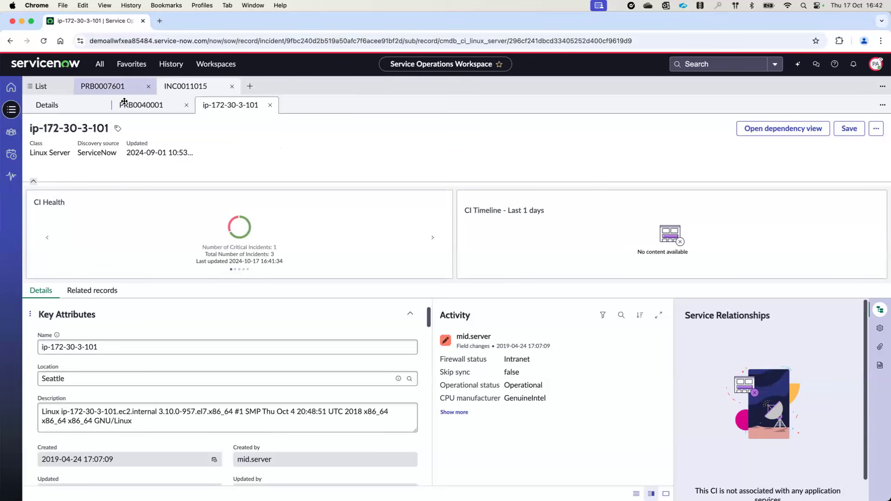
Return to the problem record, open its Summary section for editing, and cancel without changing anything
{"action": "left_click", "coordinate": [141, 105]}
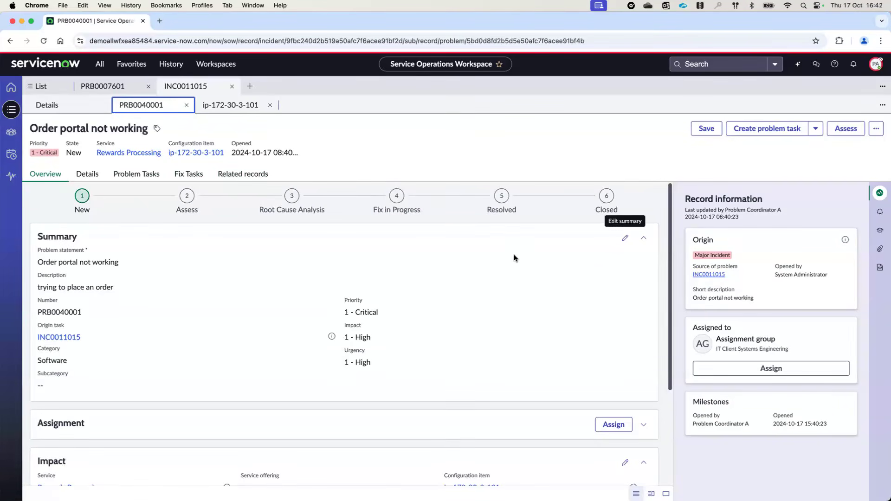
{"action": "left_click", "coordinate": [624, 239]}
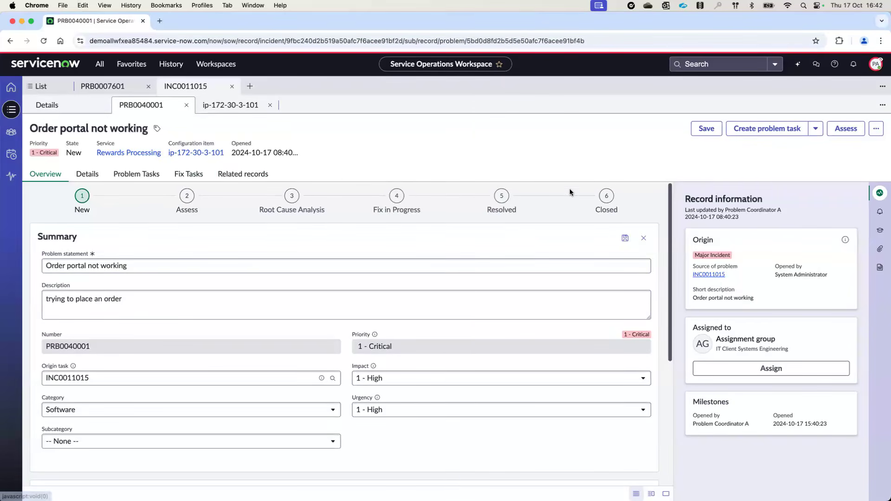
{"action": "left_click", "coordinate": [646, 241]}
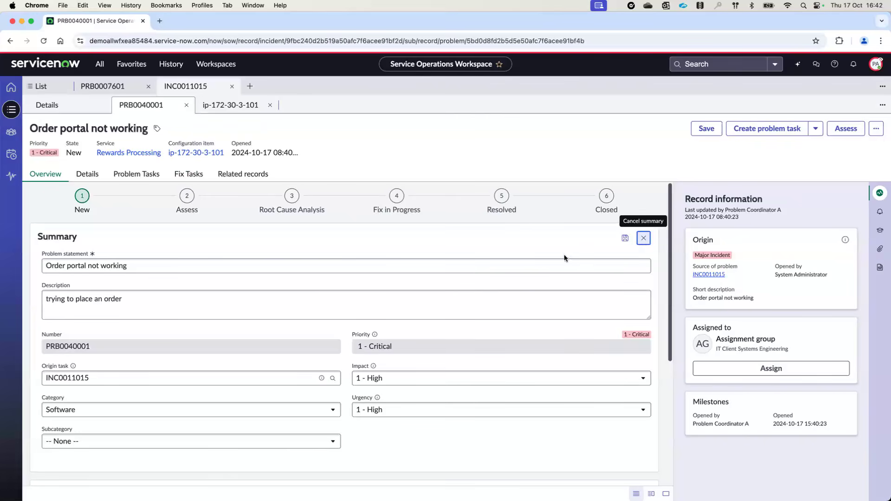
Expand the Assignment section in the problem's overview and review the Assignment and Impact information
{"action": "scroll", "coordinate": [489, 366], "scroll_direction": "down", "scroll_amount": 3}
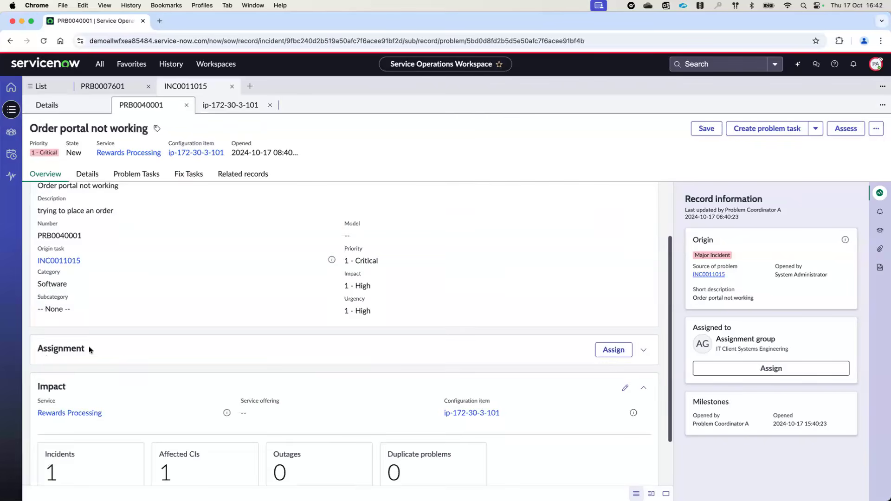
{"action": "left_click", "coordinate": [643, 353]}
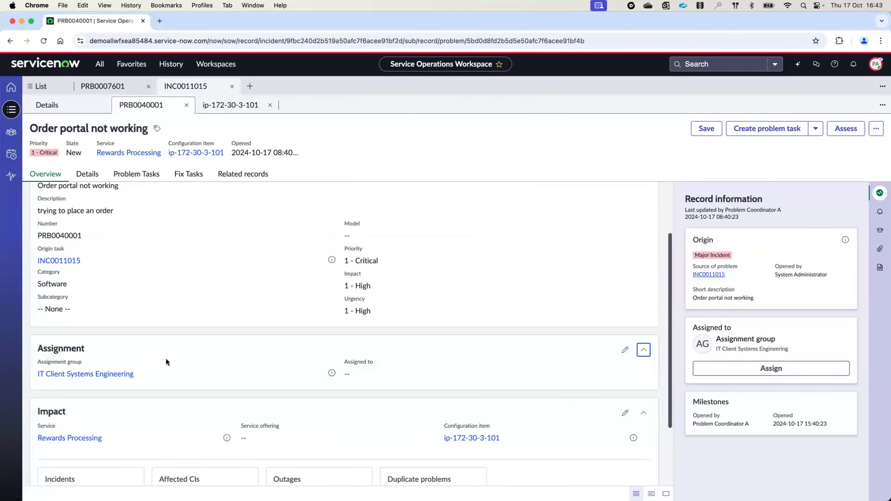
{"action": "scroll", "coordinate": [167, 359], "scroll_direction": "down", "scroll_amount": 3}
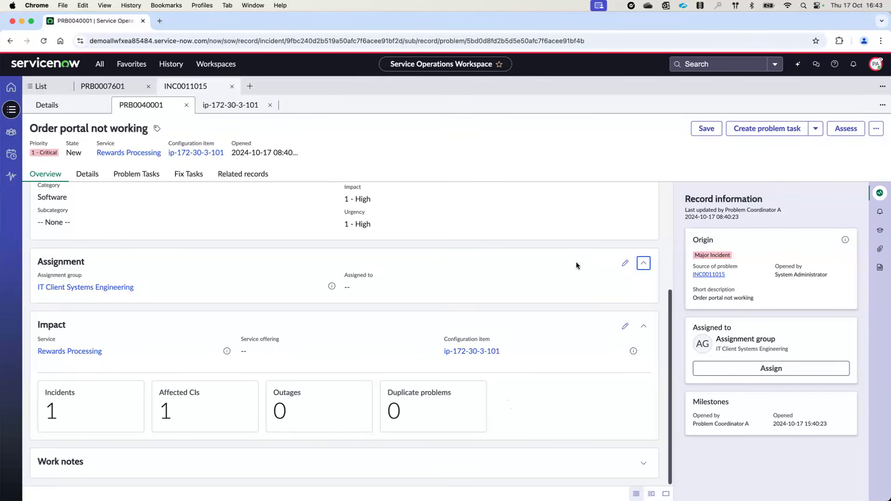
{"action": "scroll", "coordinate": [576, 262], "scroll_direction": "up", "scroll_amount": 3}
{"action": "scroll", "coordinate": [650, 207], "scroll_direction": "up", "scroll_amount": 1}
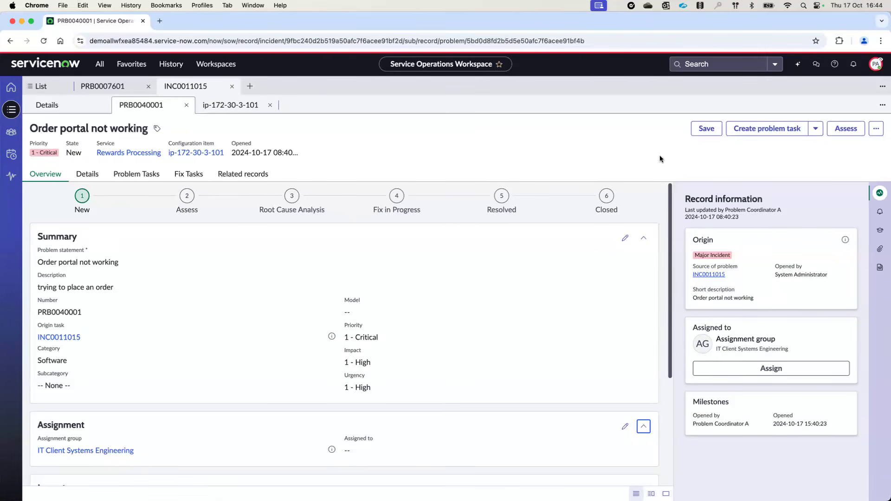
Examine the problem's full details form down to the Workaround and Cause notes fields under Analysis Information
{"action": "left_click", "coordinate": [84, 175]}
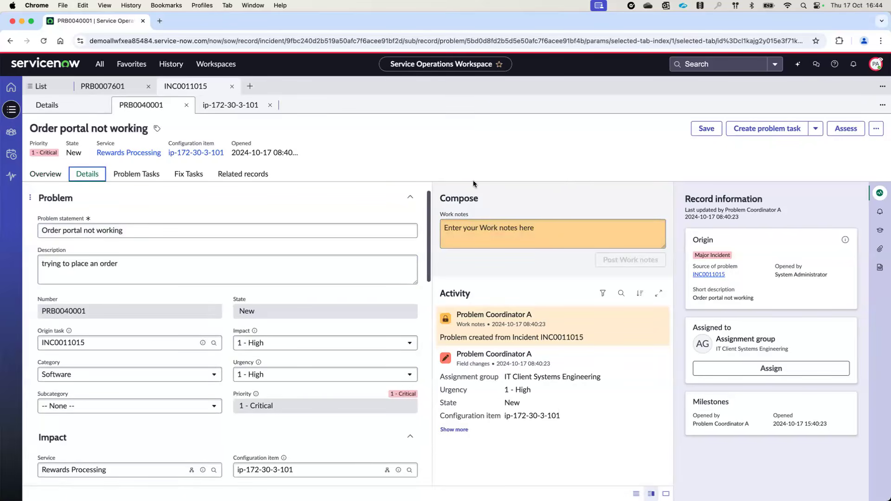
{"action": "scroll", "coordinate": [224, 383], "scroll_direction": "down", "scroll_amount": 5}
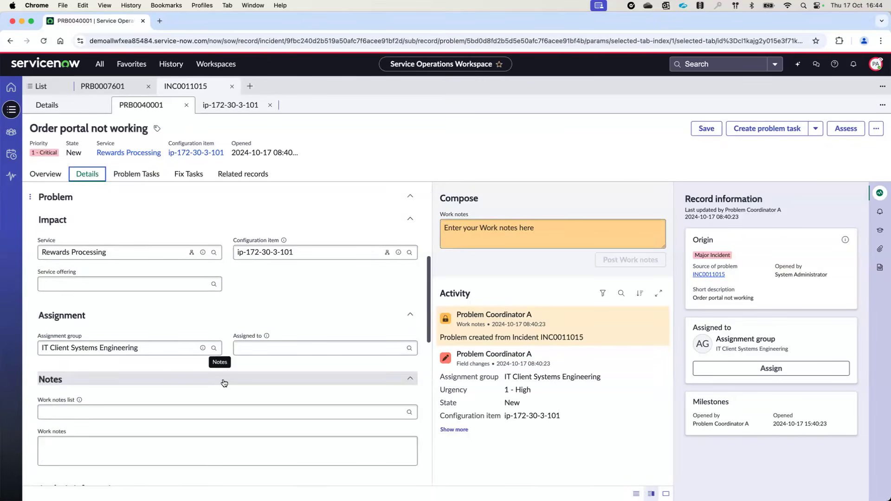
{"action": "scroll", "coordinate": [223, 385], "scroll_direction": "down", "scroll_amount": 5}
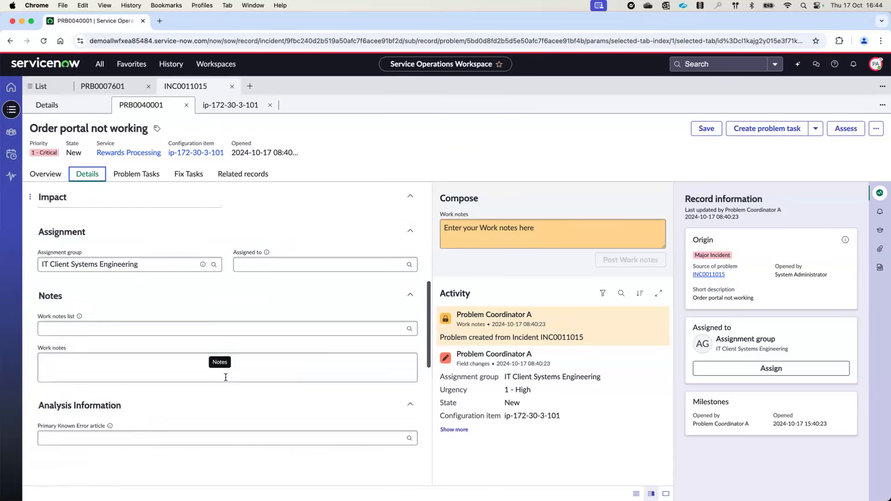
{"action": "scroll", "coordinate": [219, 382], "scroll_direction": "down", "scroll_amount": 2}
{"action": "left_click", "coordinate": [130, 297]}
{"action": "left_click", "coordinate": [62, 395]}
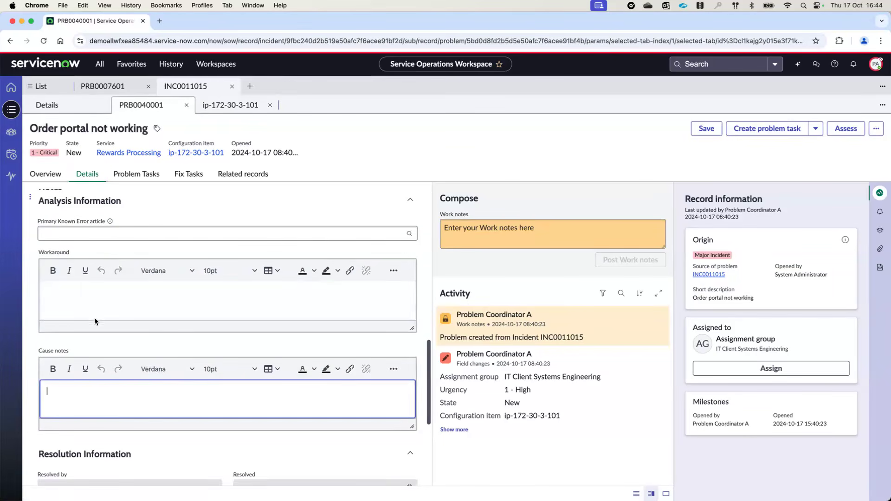
{"action": "left_click", "coordinate": [75, 294]}
Start a new problem task of type Root cause analysis for the "Order portal not working" problem
{"action": "left_click", "coordinate": [139, 178]}
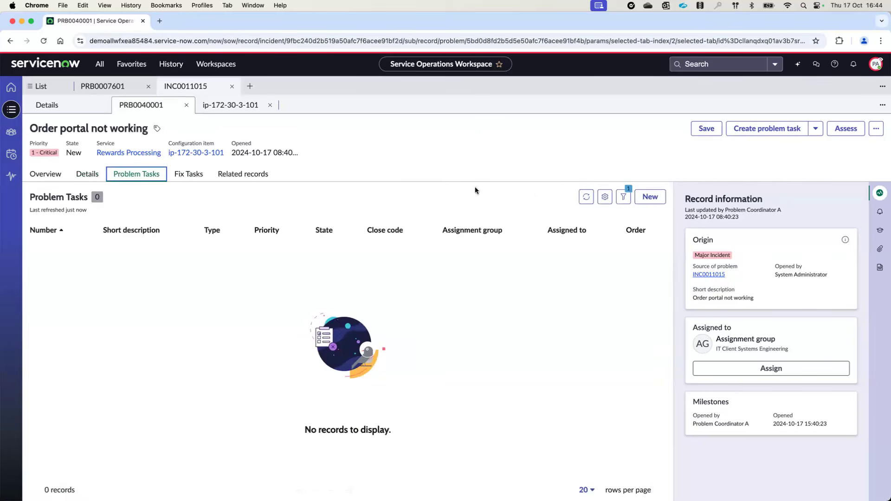
{"action": "left_click", "coordinate": [650, 197]}
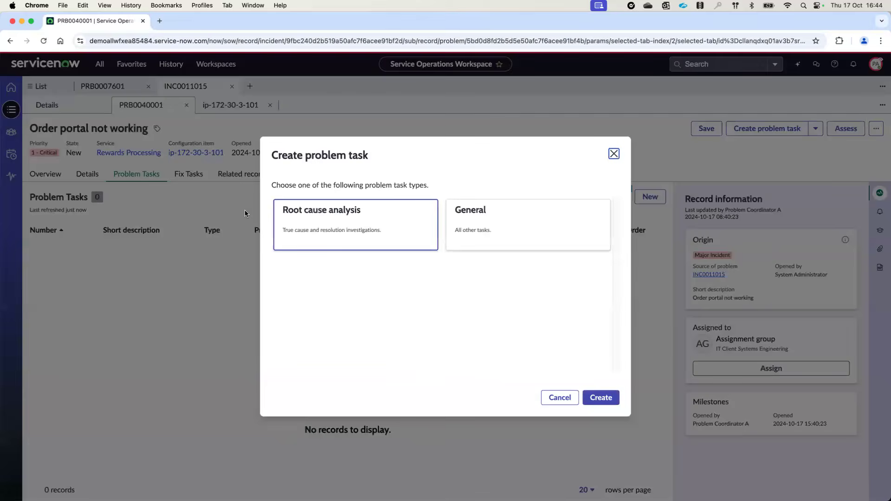
{"action": "left_click", "coordinate": [368, 223]}
{"action": "left_click", "coordinate": [600, 397]}
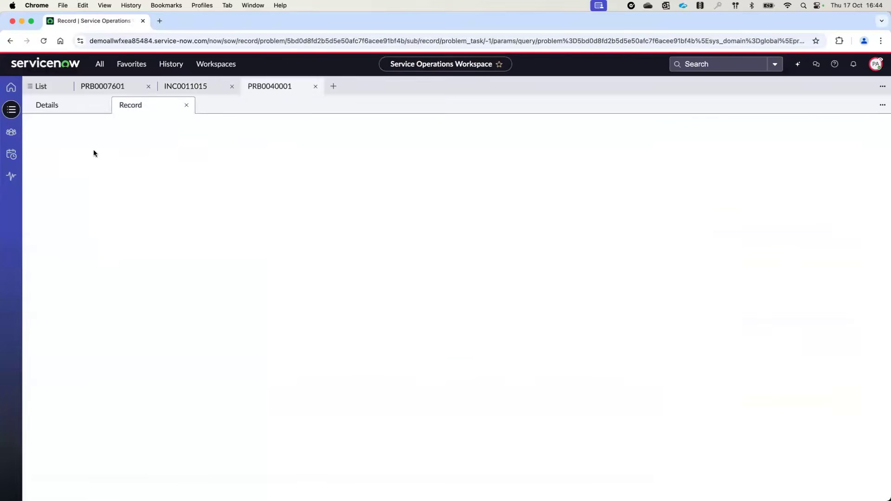
Give the new problem task the short description "Root cause task" and save it
{"action": "left_click", "coordinate": [54, 204]}
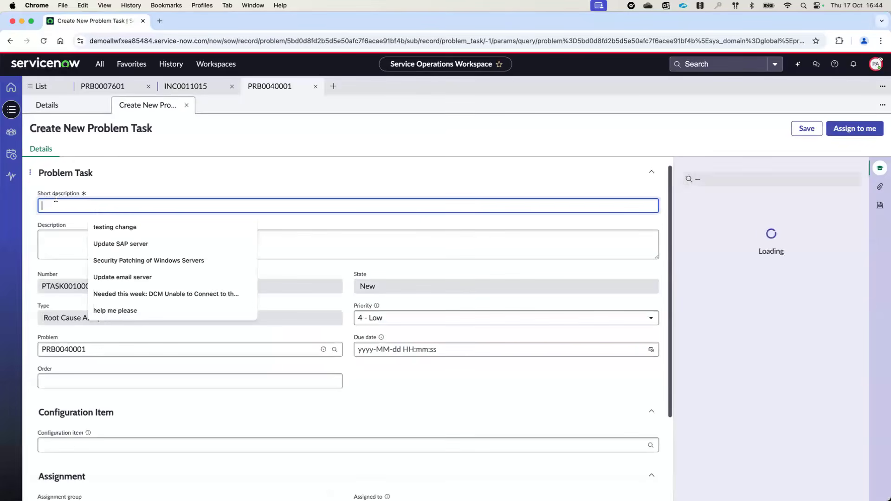
{"action": "type", "text": "Roo"}
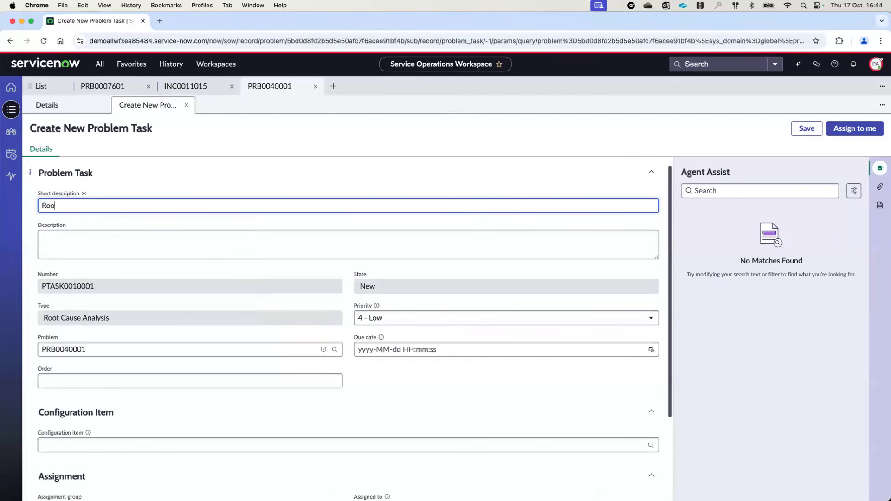
{"action": "type", "text": "t cause taks"}
{"action": "key", "text": "BackSpace"}
{"action": "key", "text": "BackSpace"}
{"action": "type", "text": "sk"}
{"action": "left_click", "coordinate": [807, 132]}
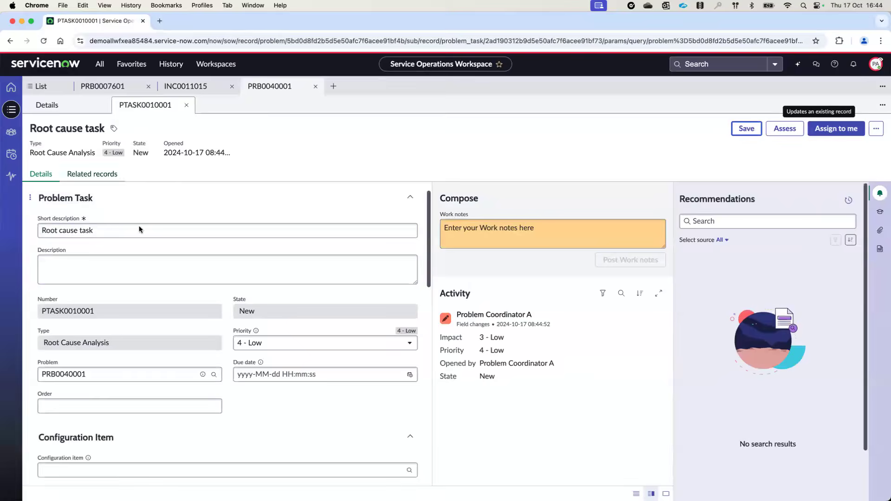
Review the root cause task's Cause code, Cause notes, Proposed fix notes and Workaround fields, and close the task record
{"action": "scroll", "coordinate": [170, 405], "scroll_direction": "down", "scroll_amount": 2}
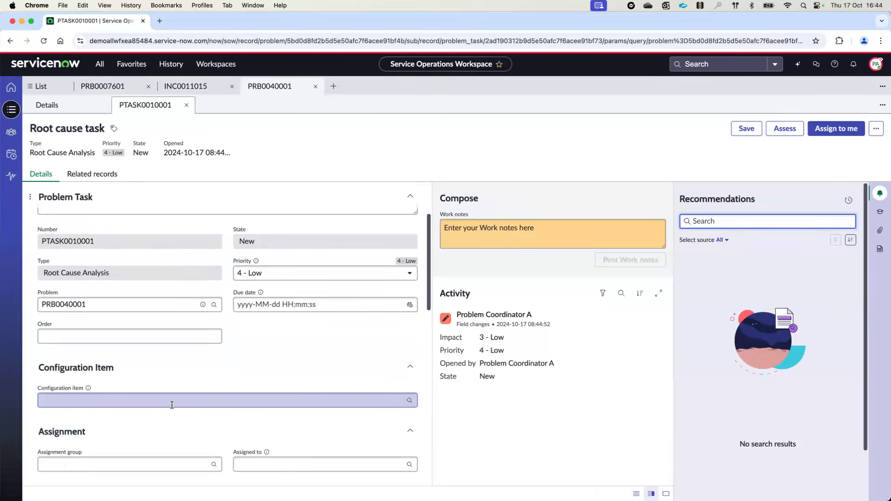
{"action": "scroll", "coordinate": [171, 405], "scroll_direction": "down", "scroll_amount": 7}
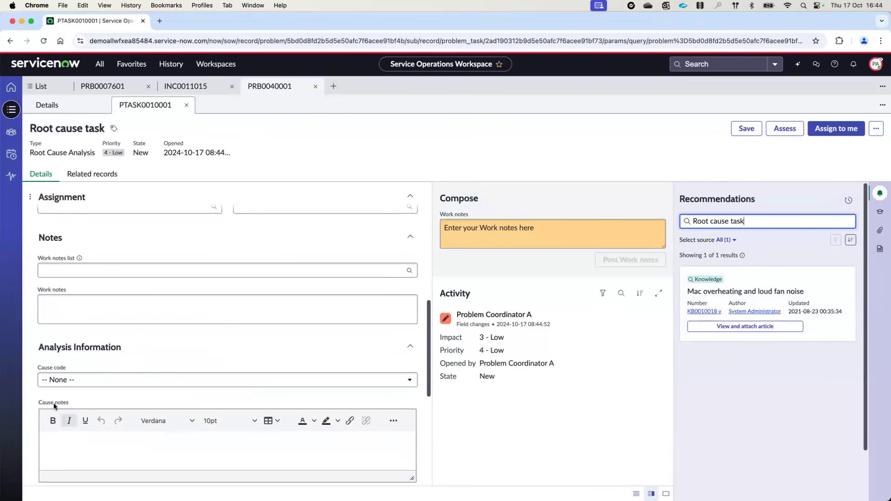
{"action": "left_click", "coordinate": [59, 384]}
{"action": "left_click", "coordinate": [58, 383]}
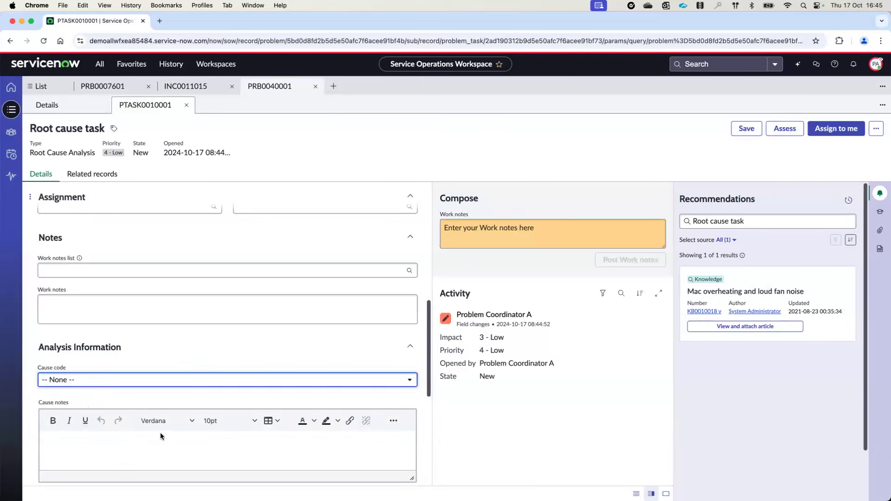
{"action": "scroll", "coordinate": [83, 418], "scroll_direction": "down", "scroll_amount": 4}
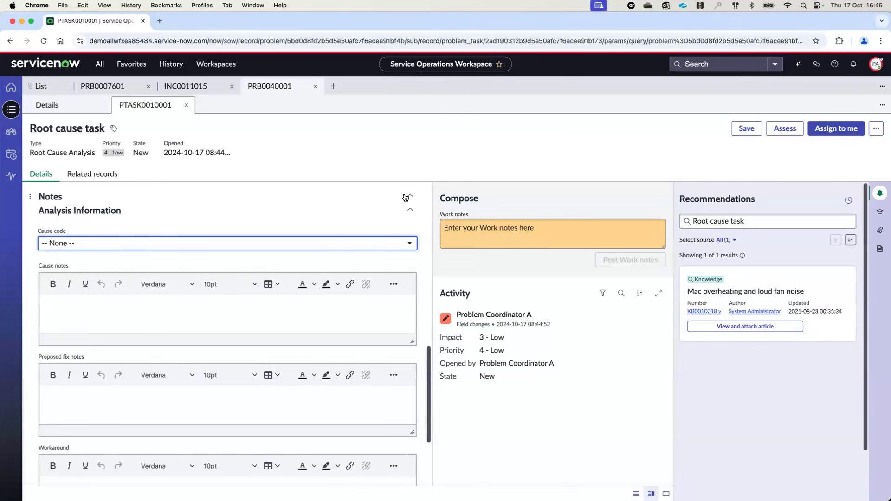
{"action": "left_click", "coordinate": [251, 148]}
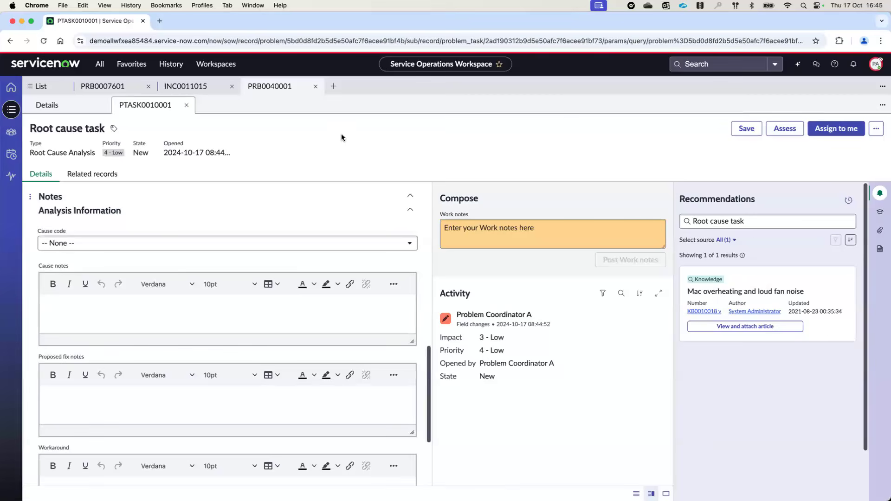
{"action": "left_click", "coordinate": [186, 104]}
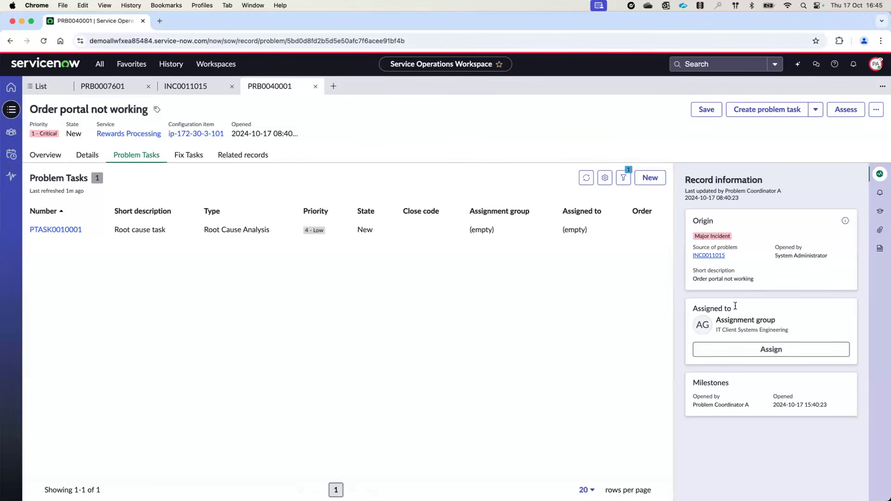
Move the problem to Assess, keeping the IT Client Systems Engineering group and assigning it to the third listed group member
{"action": "left_click", "coordinate": [846, 109]}
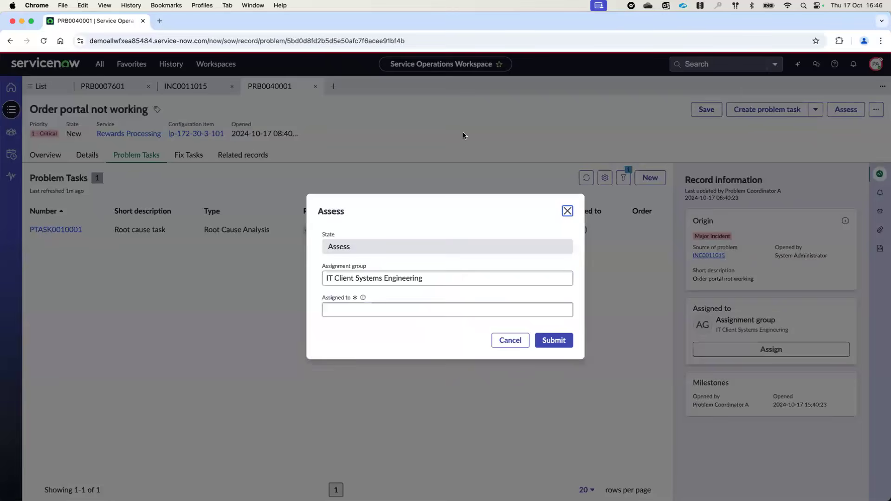
{"action": "left_click_drag", "start_coordinate": [436, 279], "coordinate": [321, 283]}
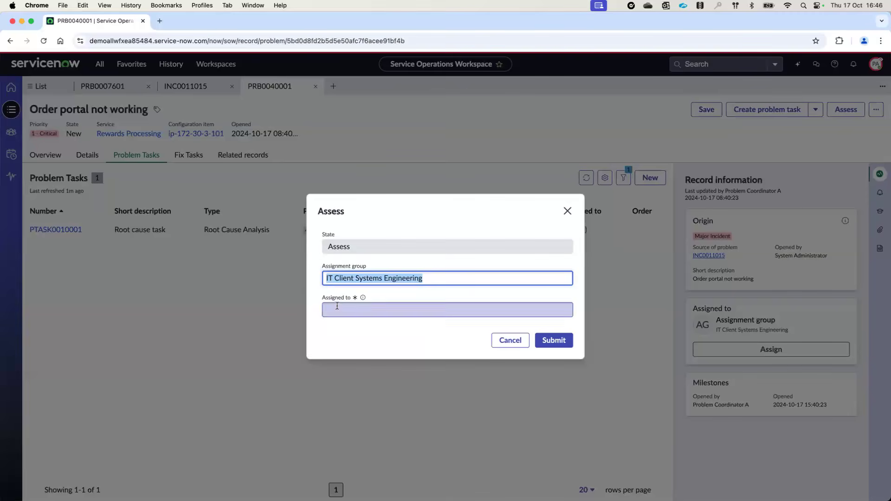
{"action": "left_click", "coordinate": [355, 310]}
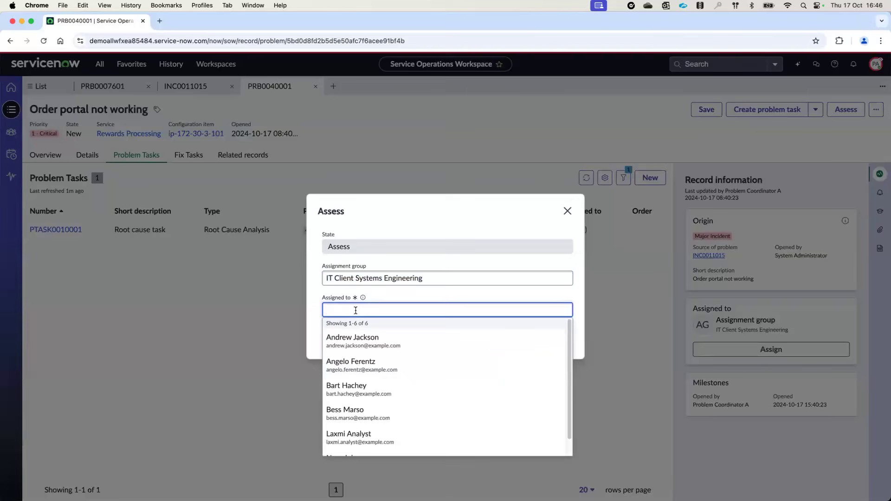
{"action": "left_click", "coordinate": [351, 390]}
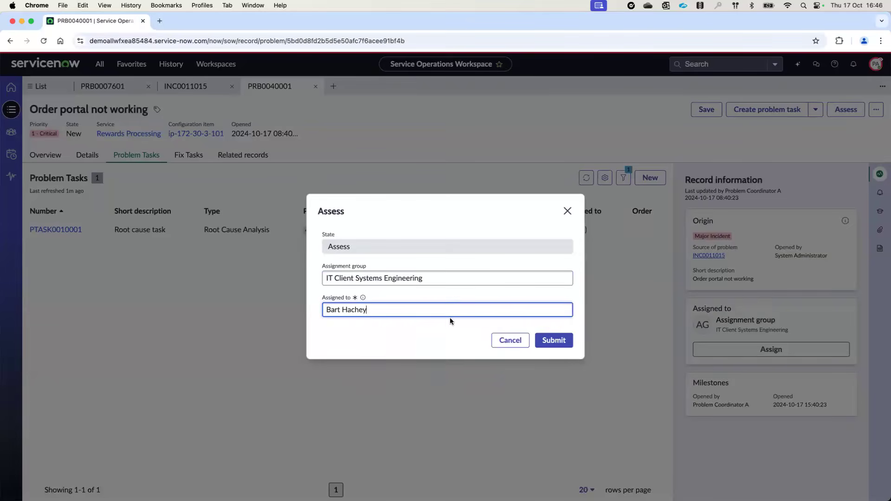
{"action": "left_click", "coordinate": [556, 345]}
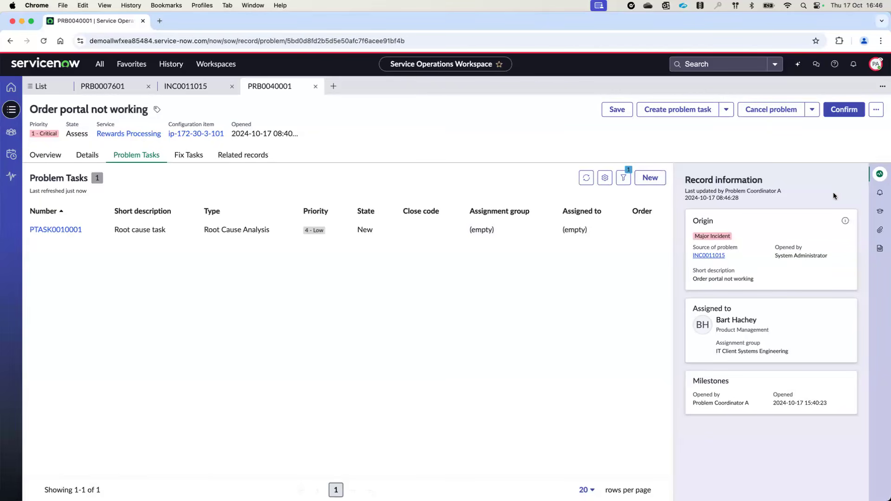
Review the recommendations for "Order portal not working", including their source options and the suggested incidents, problems and known error articles
{"action": "left_click", "coordinate": [878, 194]}
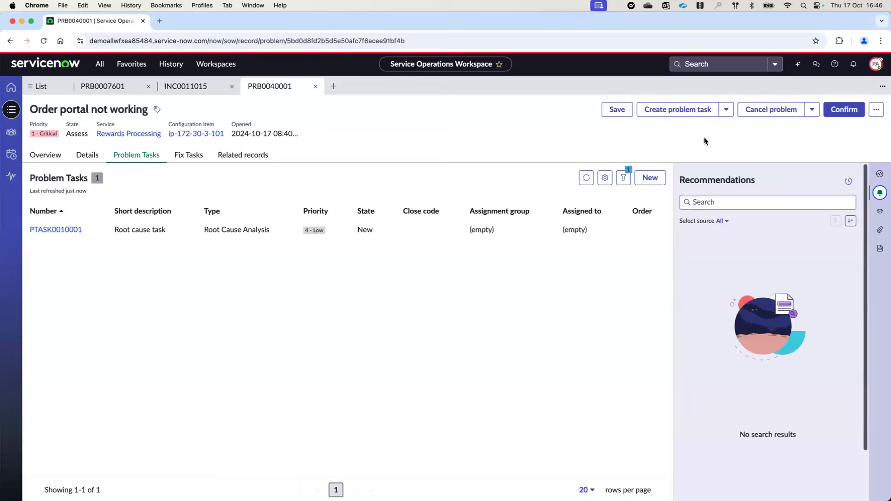
{"action": "left_click", "coordinate": [723, 221]}
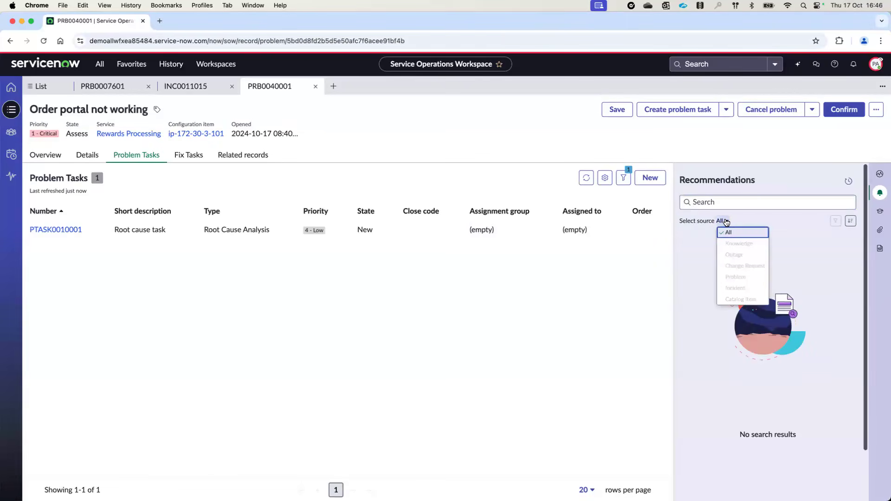
{"action": "left_click", "coordinate": [806, 224]}
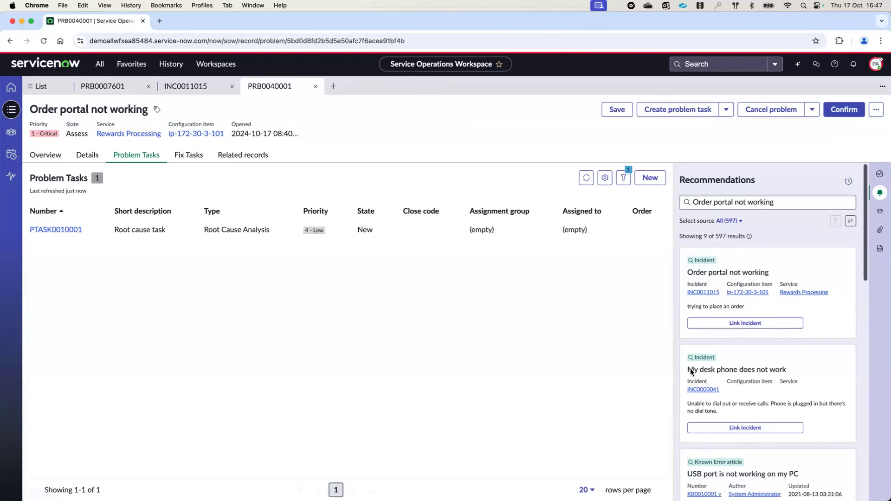
{"action": "scroll", "coordinate": [820, 394], "scroll_direction": "down", "scroll_amount": 2}
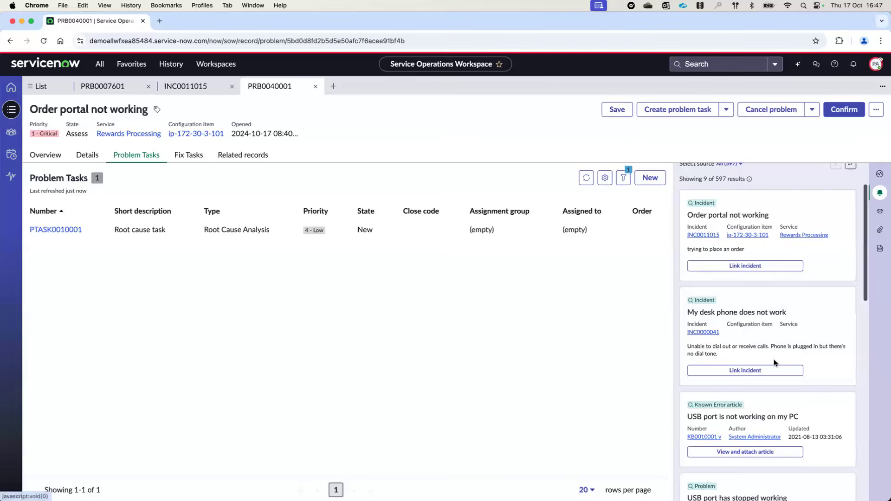
{"action": "scroll", "coordinate": [774, 362], "scroll_direction": "down", "scroll_amount": 3}
{"action": "scroll", "coordinate": [777, 380], "scroll_direction": "down", "scroll_amount": 5}
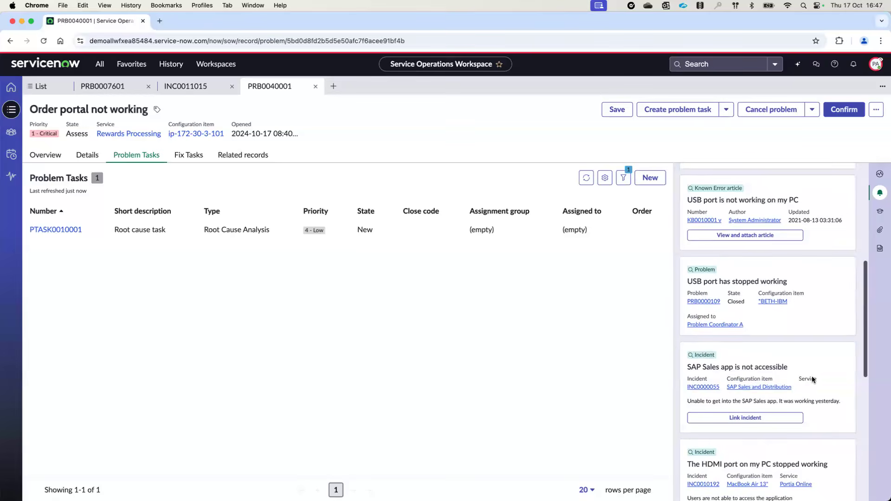
{"action": "scroll", "coordinate": [815, 380], "scroll_direction": "down", "scroll_amount": 10}
{"action": "scroll", "coordinate": [818, 375], "scroll_direction": "down", "scroll_amount": 1}
{"action": "scroll", "coordinate": [818, 375], "scroll_direction": "up", "scroll_amount": 15}
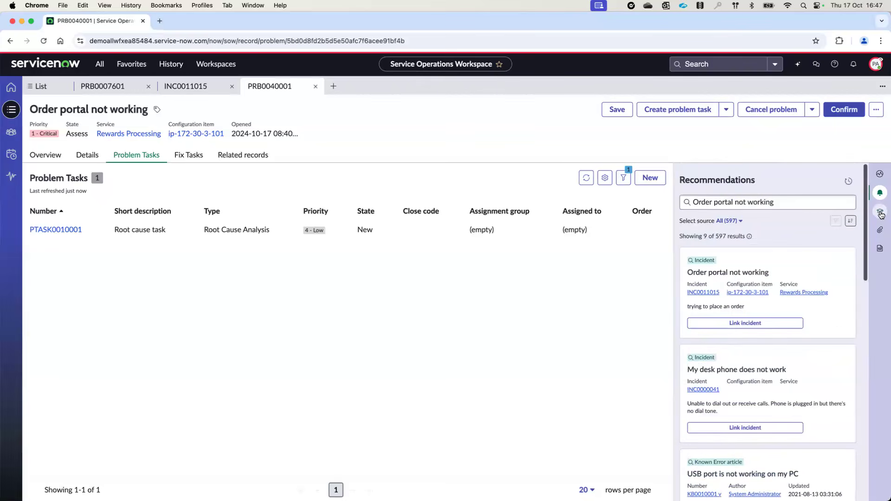
Examine the problem's Agent Assist articles, attachments and templates
{"action": "left_click", "coordinate": [880, 213]}
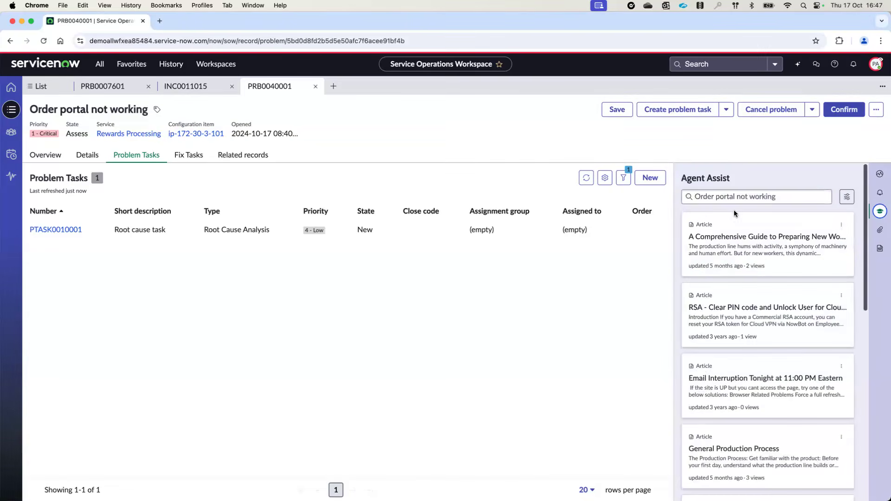
{"action": "scroll", "coordinate": [678, 312], "scroll_direction": "down", "scroll_amount": 3}
{"action": "scroll", "coordinate": [678, 313], "scroll_direction": "down", "scroll_amount": 10}
{"action": "scroll", "coordinate": [678, 313], "scroll_direction": "up", "scroll_amount": 13}
{"action": "left_click", "coordinate": [881, 231]}
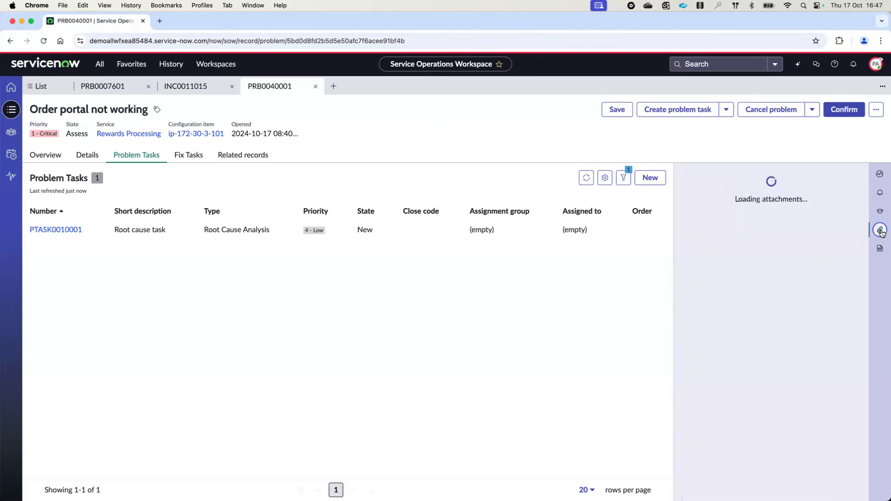
{"action": "left_click", "coordinate": [881, 251]}
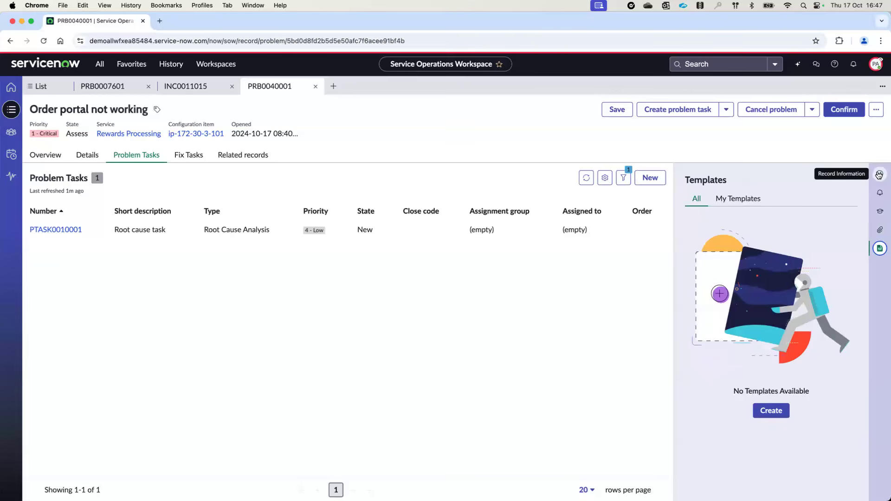
{"action": "left_click", "coordinate": [879, 248]}
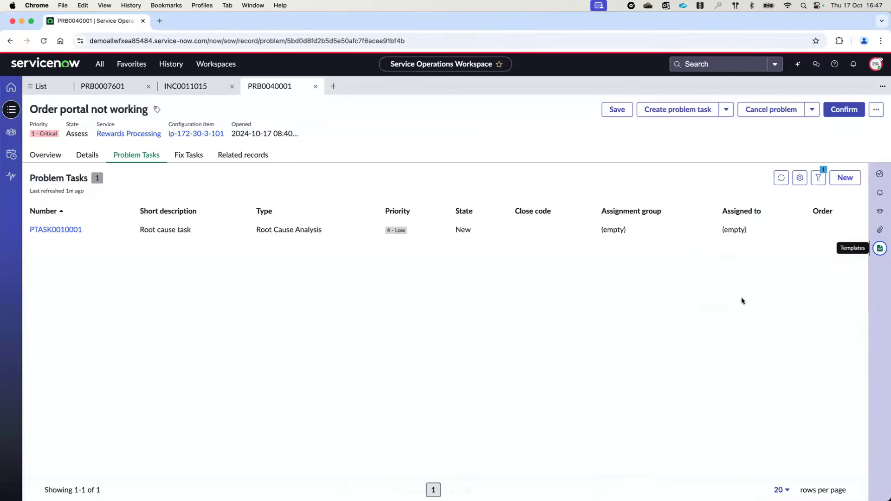
{"action": "left_click", "coordinate": [880, 250]}
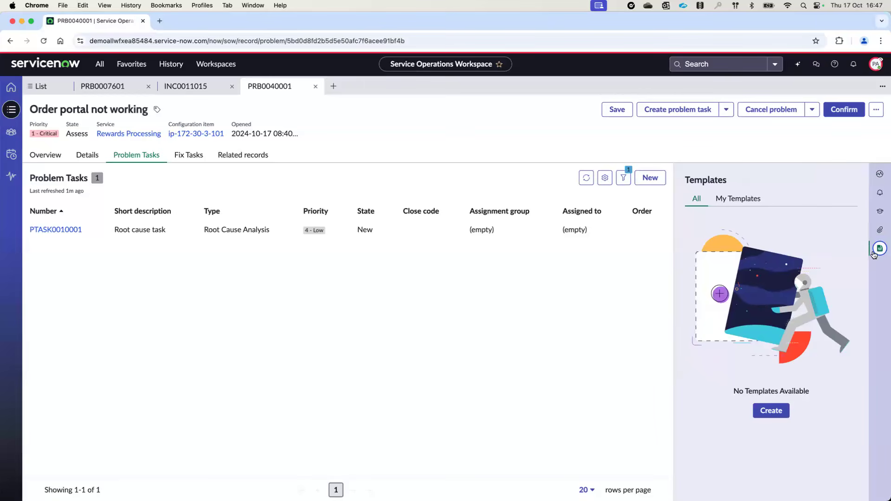
View the problem's details in the activity-only layout, return to the form-with-activity layout, and show the record information again
{"action": "left_click", "coordinate": [87, 155]}
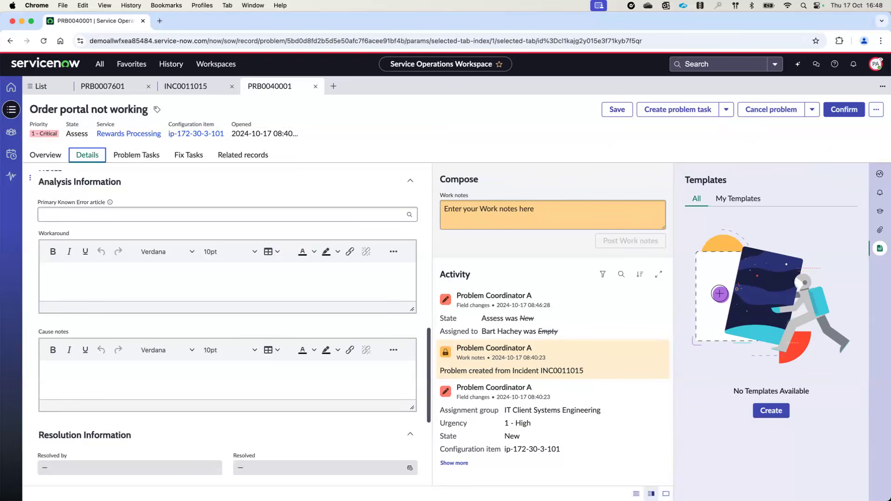
{"action": "left_click", "coordinate": [667, 494]}
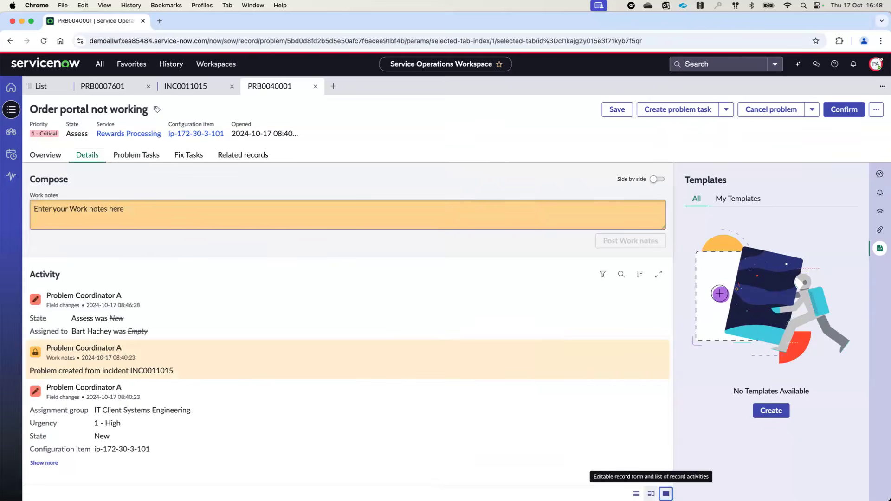
{"action": "left_click", "coordinate": [652, 493]}
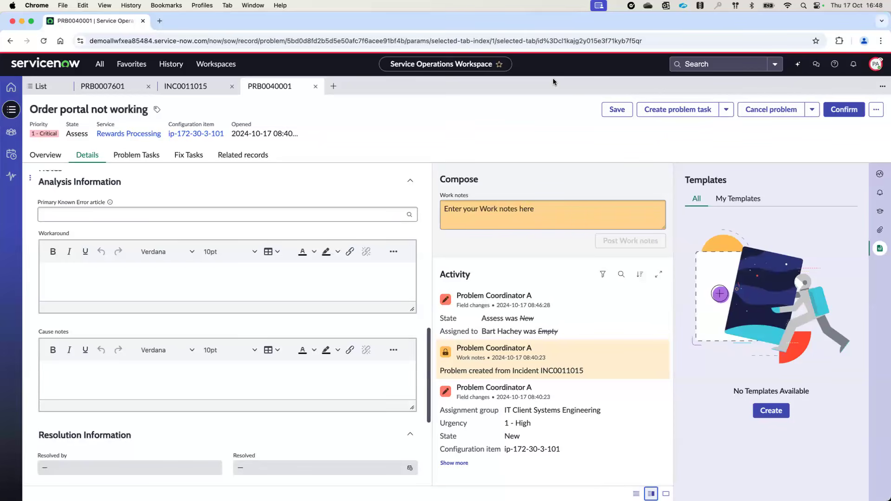
{"action": "left_click", "coordinate": [880, 173]}
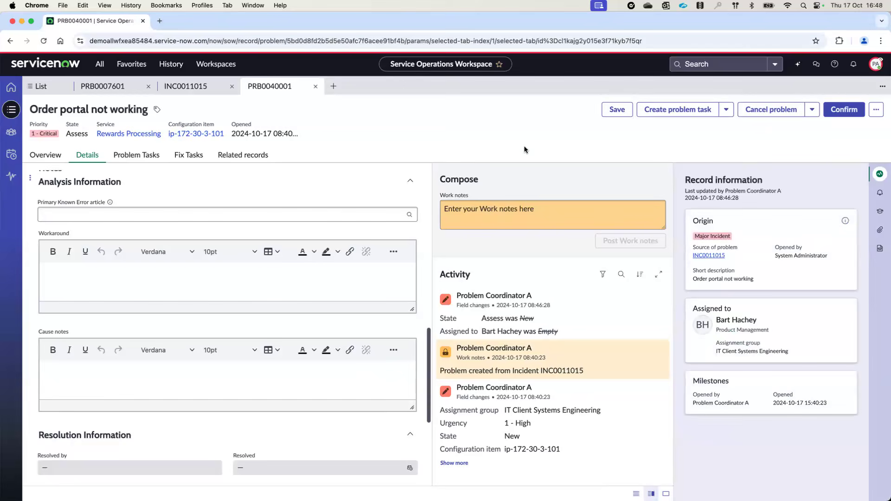
Confirm the problem and submit it to Fix in Progress with cause notes "This is the cause" and fix notes "Fix it doing this"
{"action": "left_click", "coordinate": [841, 111]}
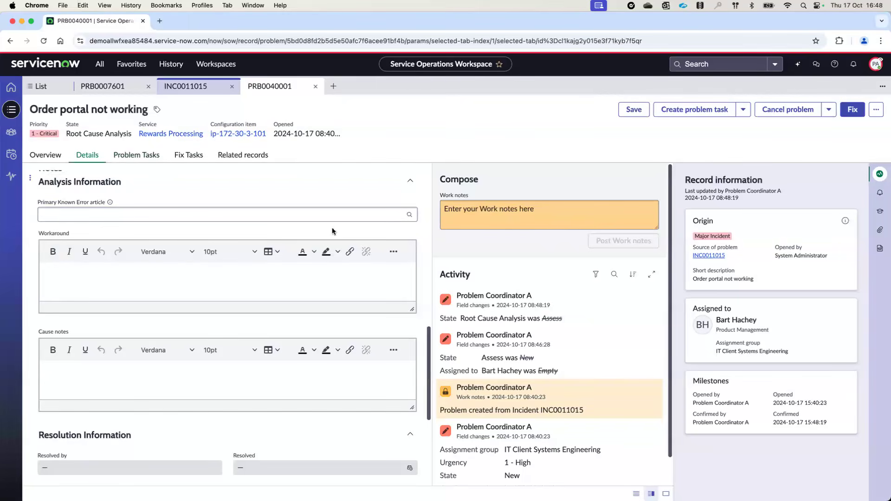
{"action": "left_click", "coordinate": [853, 105]}
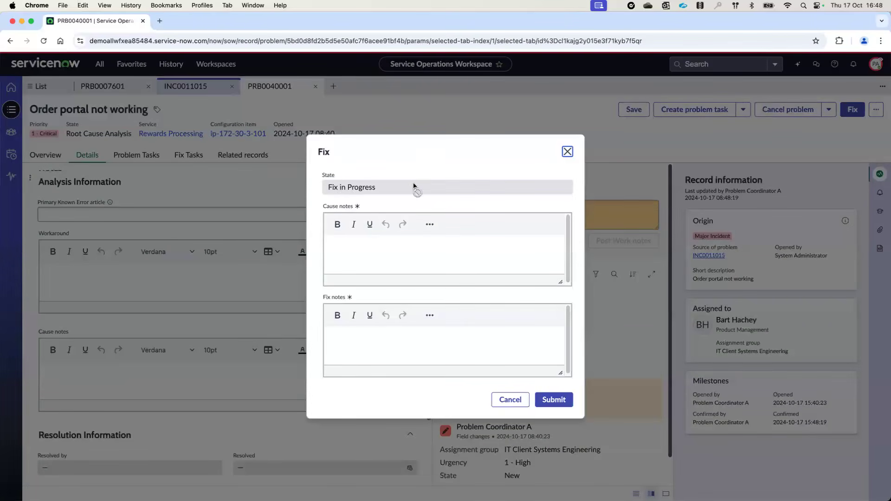
{"action": "left_click", "coordinate": [356, 246]}
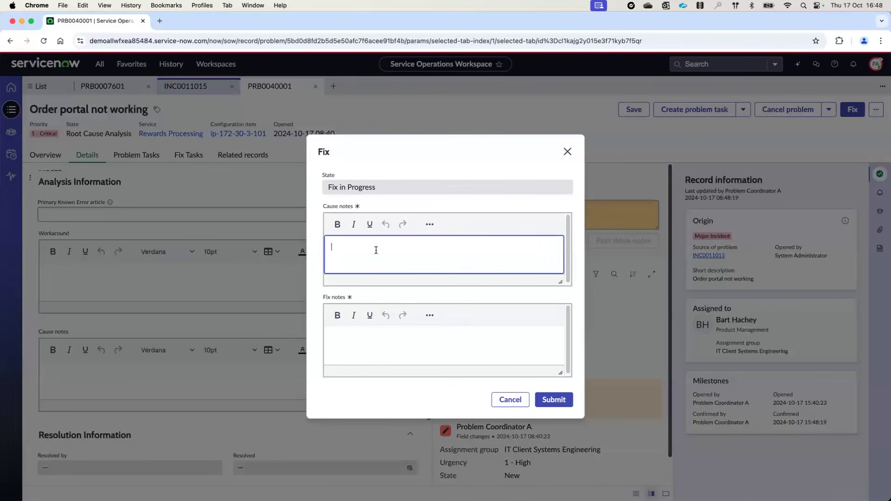
{"action": "type", "text": "This is cause"}
{"action": "left_click", "coordinate": [353, 247]}
{"action": "type", "text": "the"}
{"action": "left_click", "coordinate": [332, 334]}
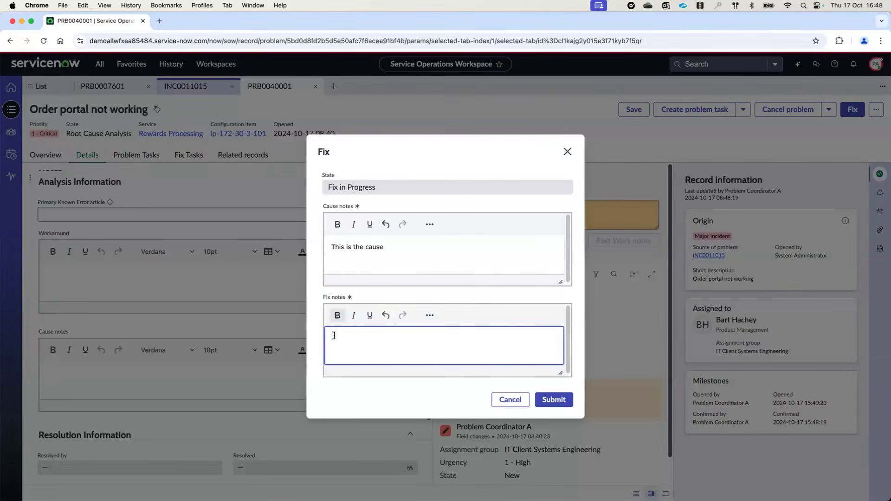
{"action": "type", "text": "Fix it doing this"}
{"action": "left_click", "coordinate": [562, 401]}
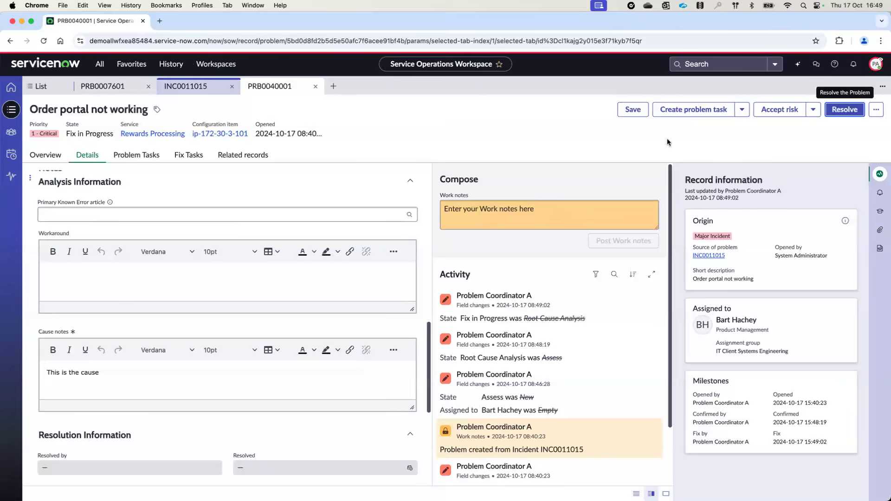
Check the problem's fix-related change requests and send the problem back for re-analysis
{"action": "left_click", "coordinate": [192, 158]}
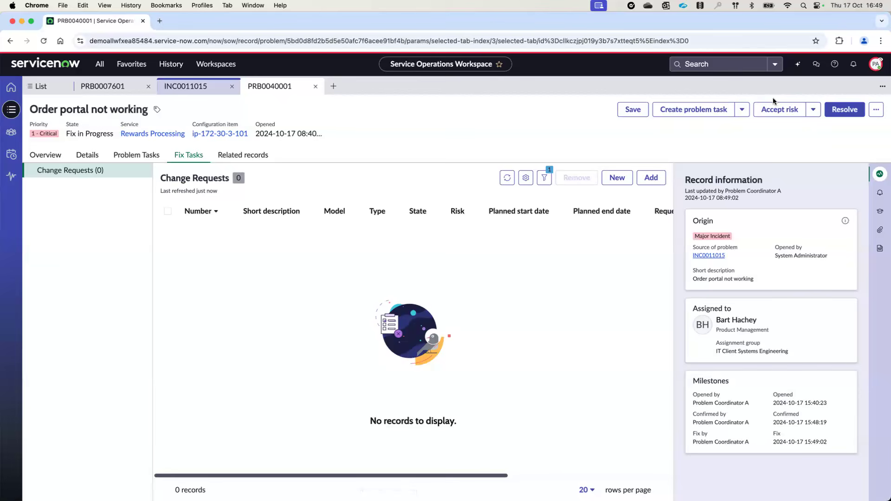
{"action": "left_click", "coordinate": [814, 110]}
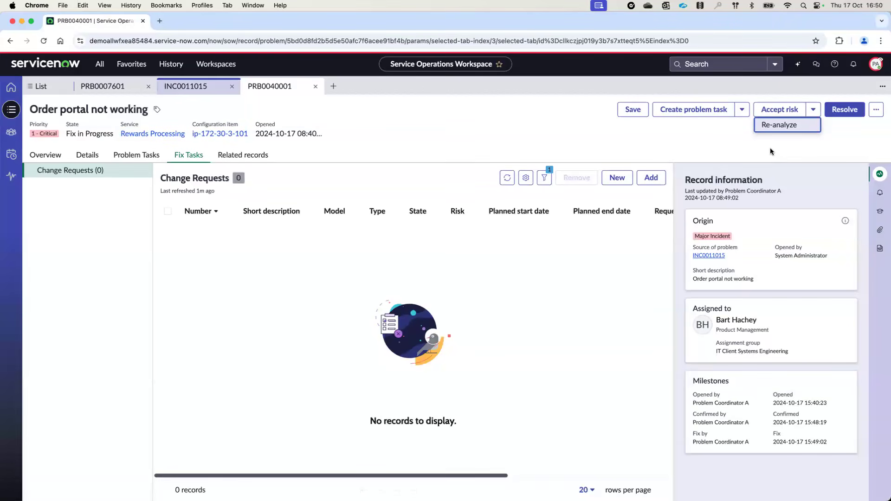
{"action": "left_click", "coordinate": [782, 125]}
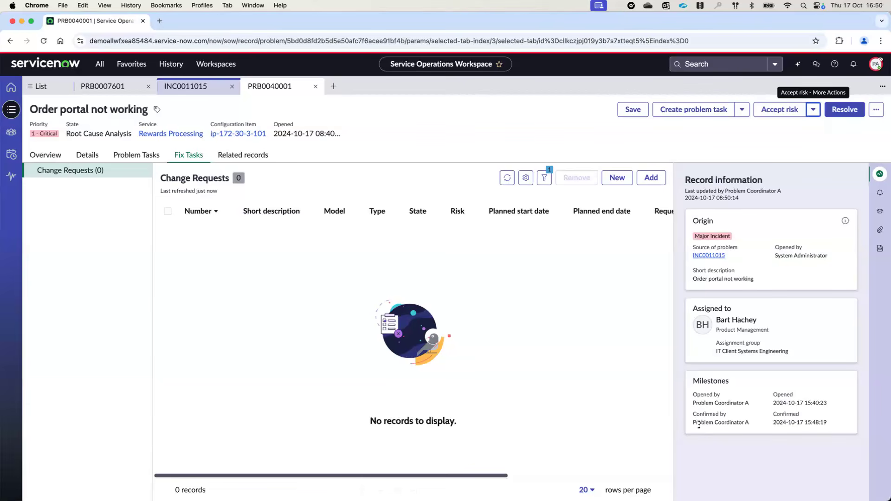
{"action": "left_click", "coordinate": [495, 126]}
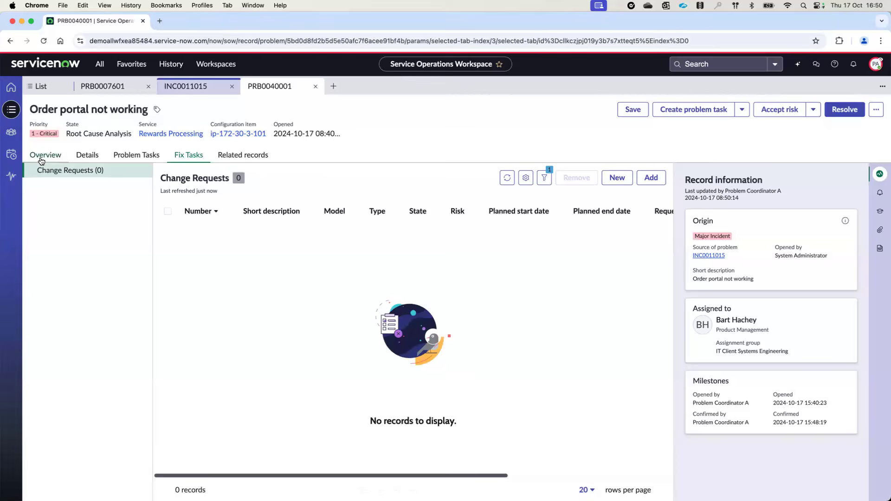
Review the state changes in the problem's activity stream and close the standalone problem record
{"action": "left_click", "coordinate": [116, 156]}
{"action": "left_click", "coordinate": [94, 159]}
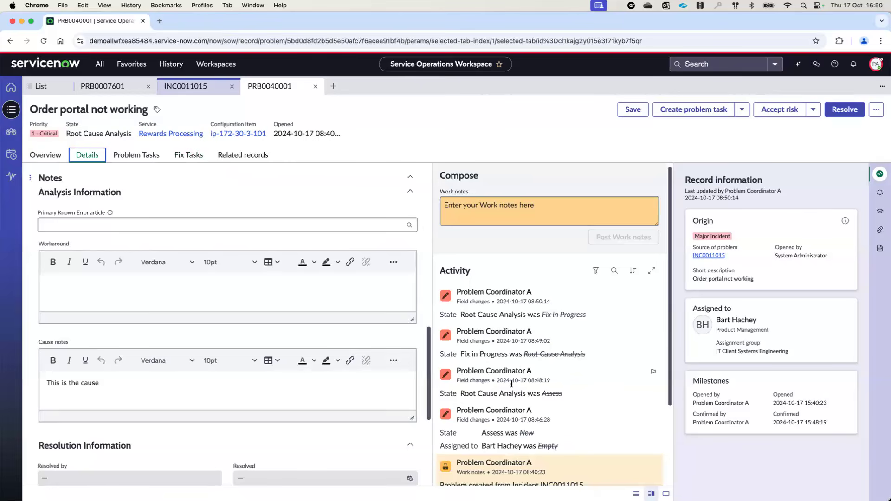
{"action": "scroll", "coordinate": [492, 316], "scroll_direction": "down", "scroll_amount": 3}
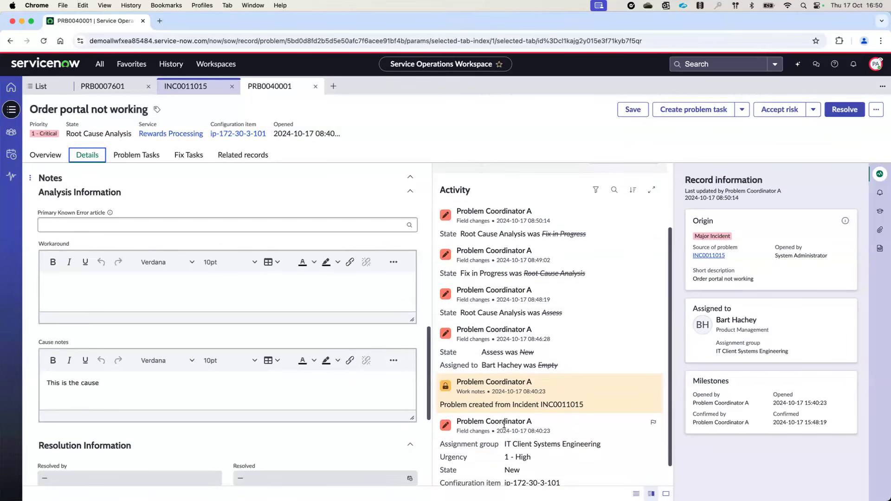
{"action": "scroll", "coordinate": [499, 309], "scroll_direction": "down", "scroll_amount": 1}
{"action": "scroll", "coordinate": [501, 313], "scroll_direction": "up", "scroll_amount": 4}
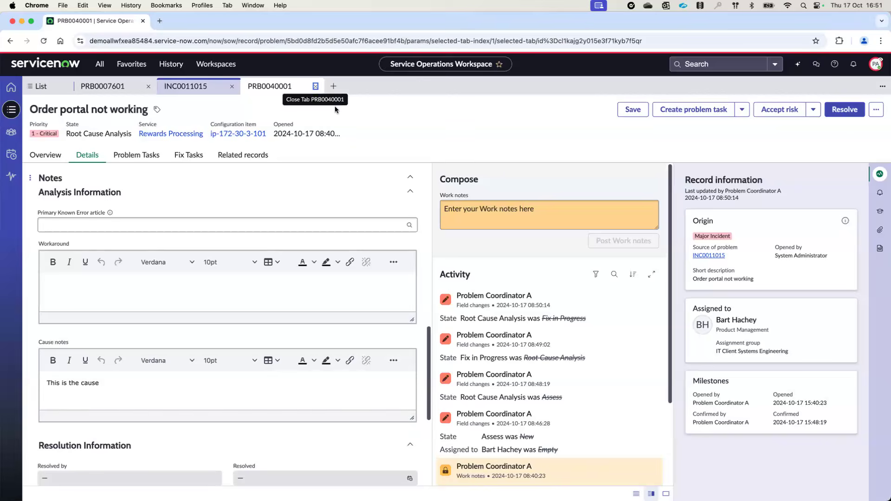
{"action": "left_click", "coordinate": [316, 87]}
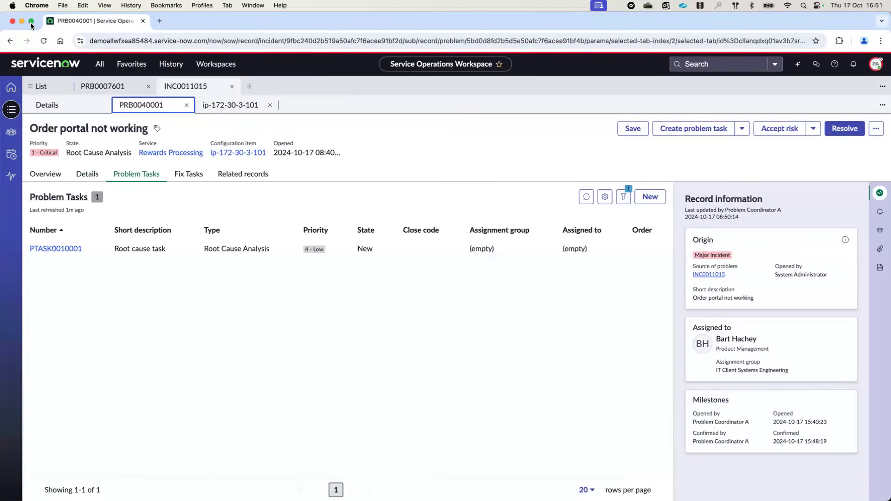
Switch to the PowerPoint presentation and run the slide show from "Demo: Problem Management", advancing to the "SOW 6.1 problem" slide
{"action": "double_click", "coordinate": [299, 26]}
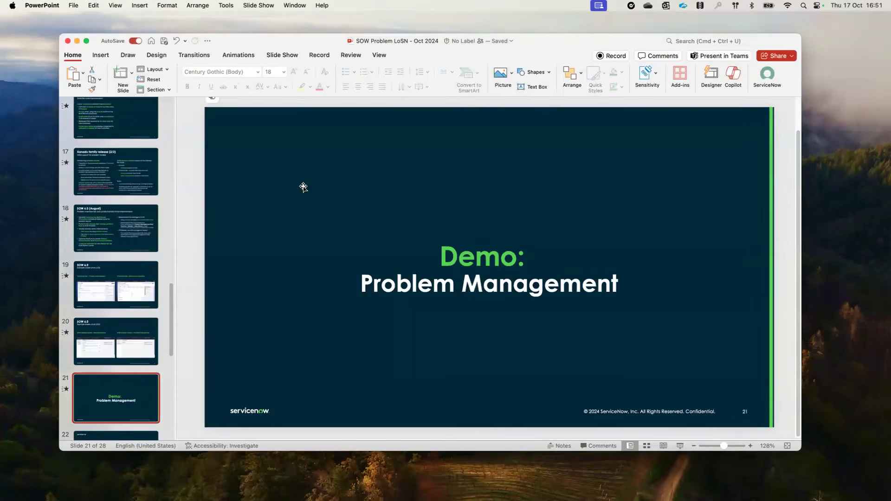
{"action": "left_click_drag", "start_coordinate": [532, 45], "coordinate": [535, 26]}
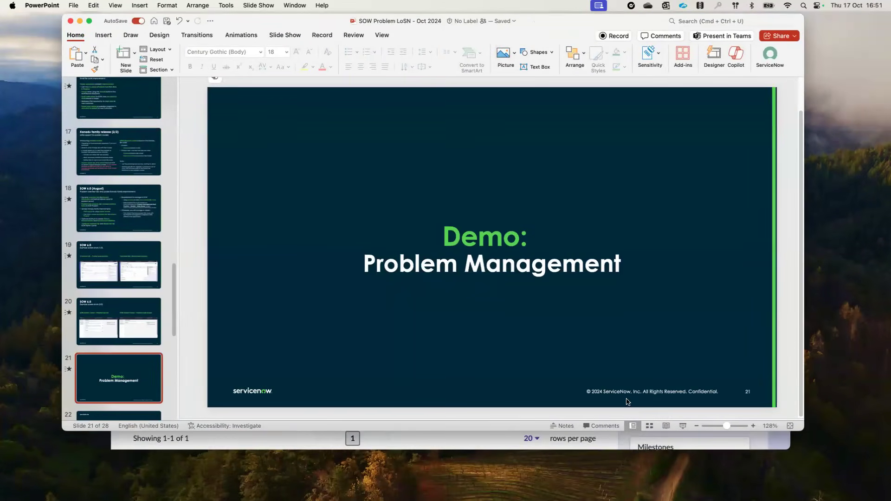
{"action": "left_click", "coordinate": [683, 426]}
{"action": "left_click", "coordinate": [531, 222]}
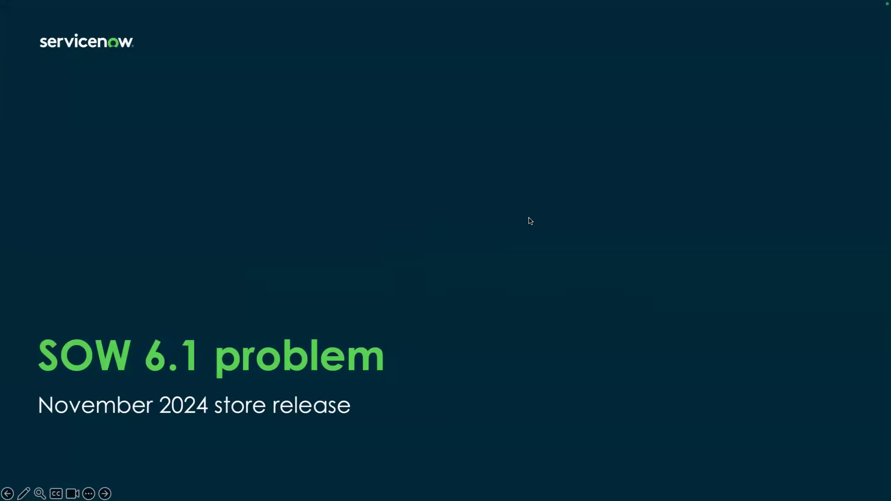